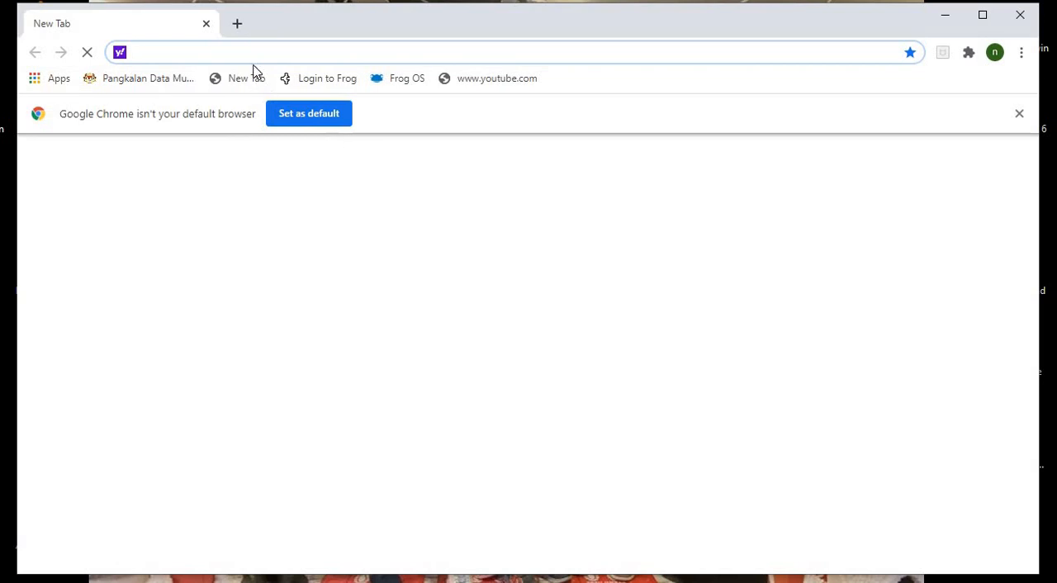
- Open the AnyFlip site and log out of the current account
text(anyflip.com/center/bookcases/manage-bookcase.php?ln=vfft)
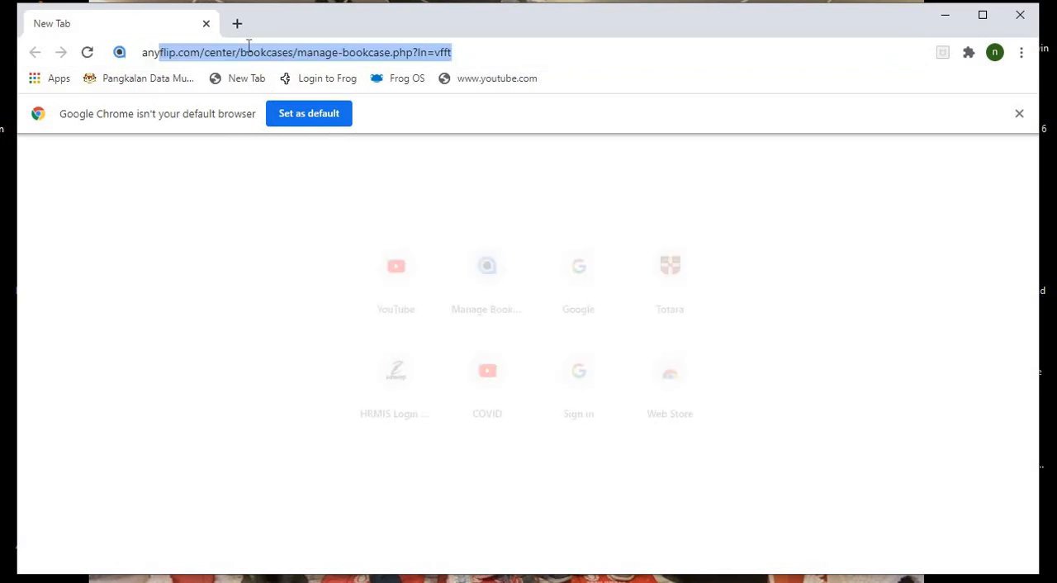
key(Return)
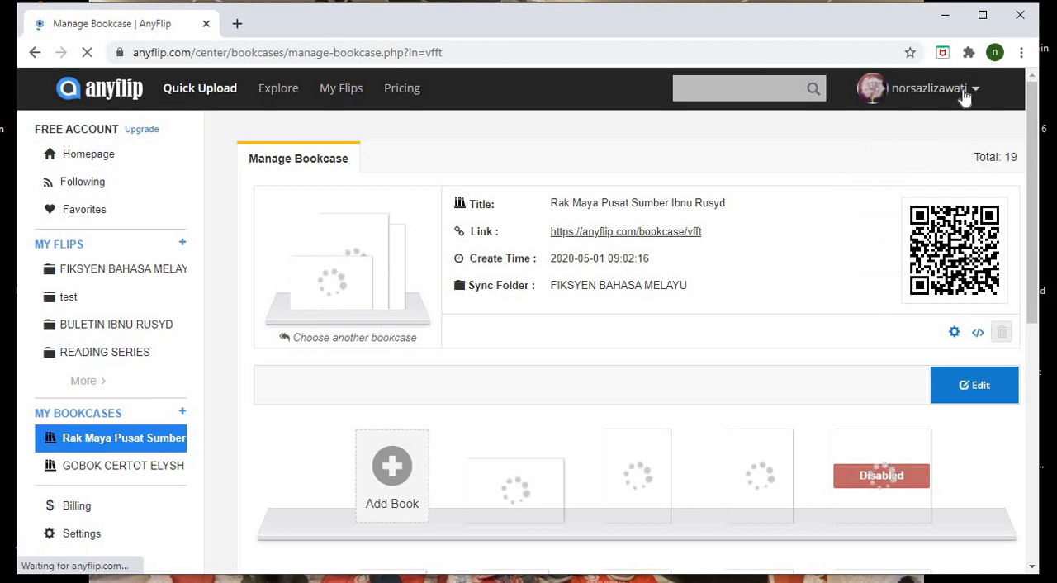
mouse_move(962, 88)
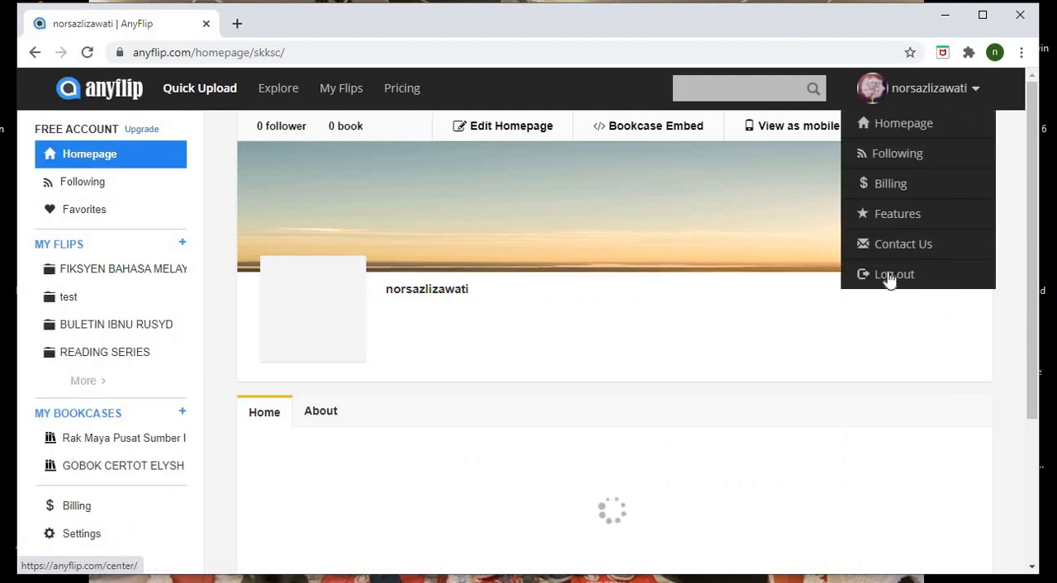
click(896, 274)
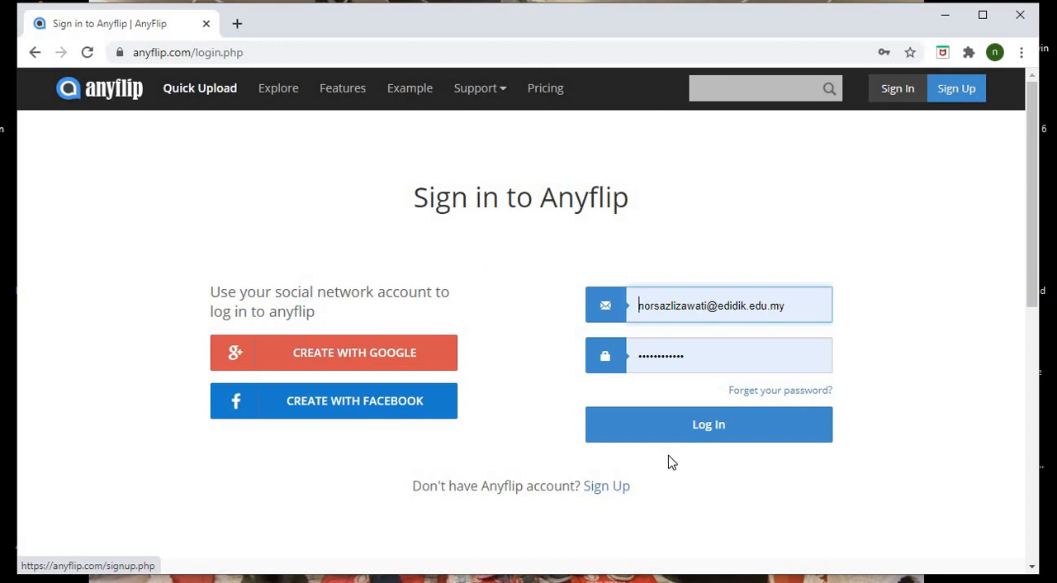
- Log in with the saved account details and look through the books in the FIKSYEN BAHASA MELAYU folder
click(679, 428)
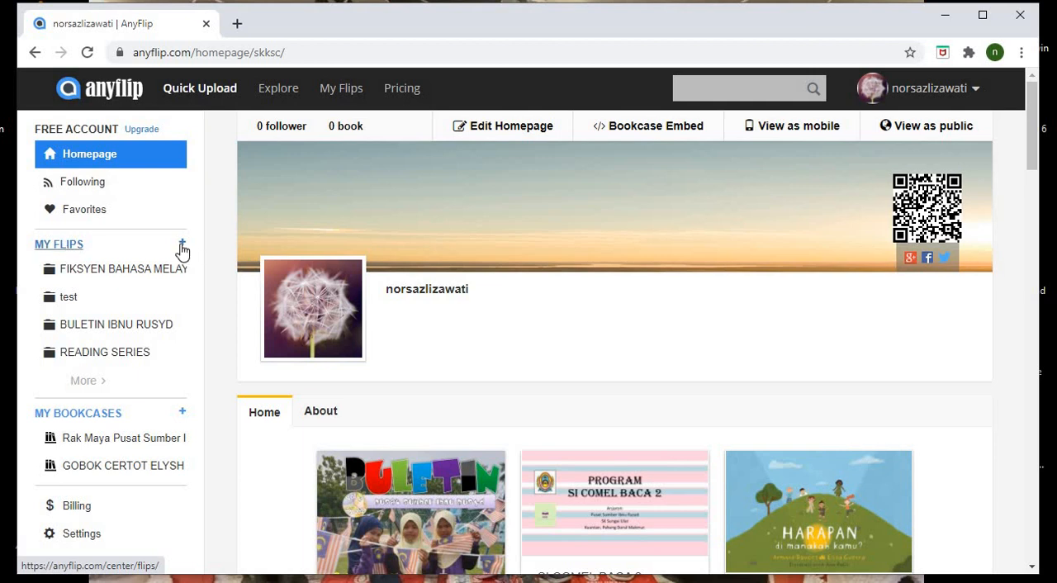
click(110, 275)
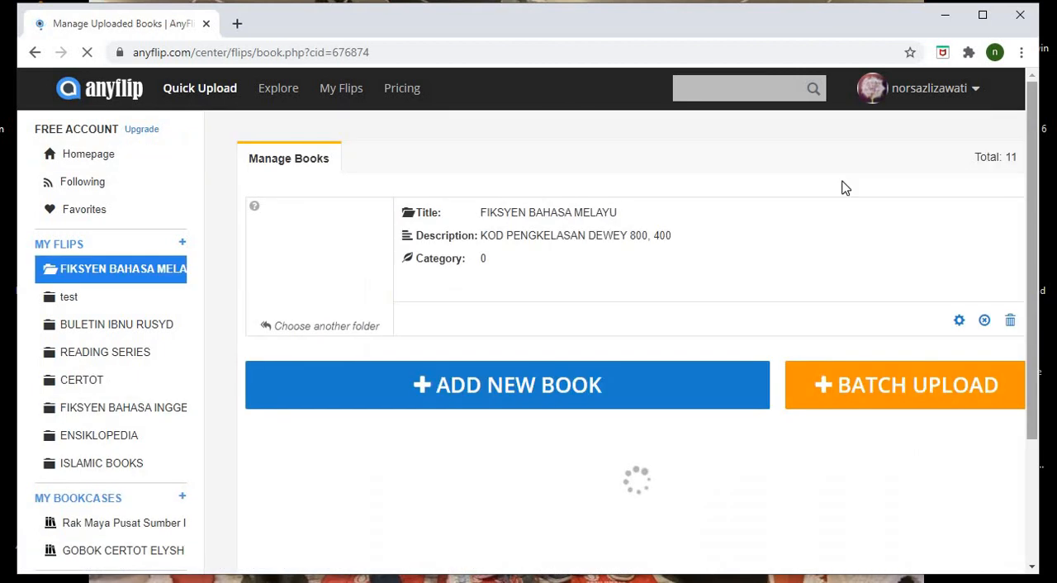
drag(1031, 177, 1035, 337)
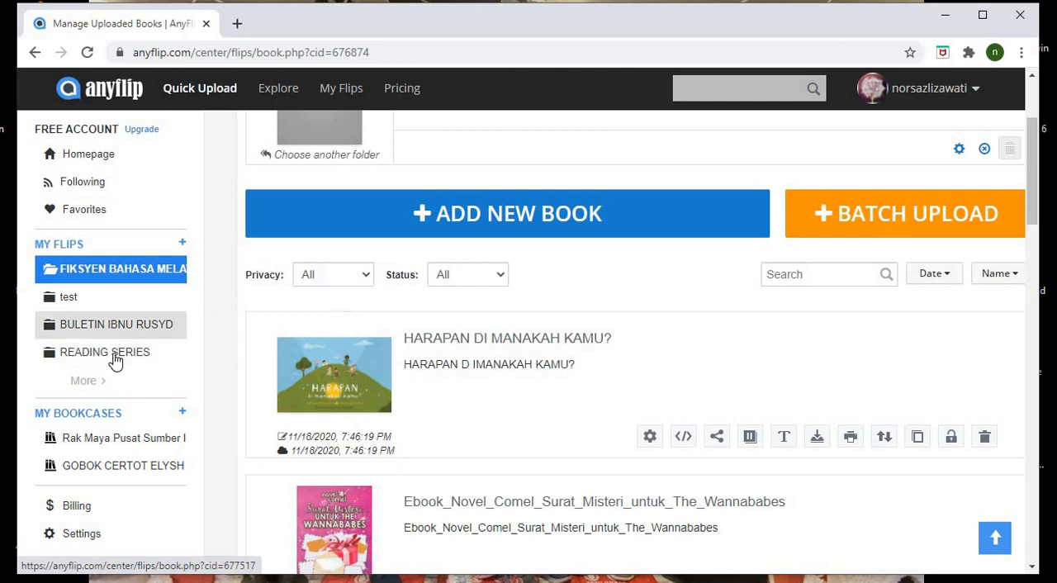
- Look through the books stored in the BULETIN IBNU RUSYD folder
click(116, 333)
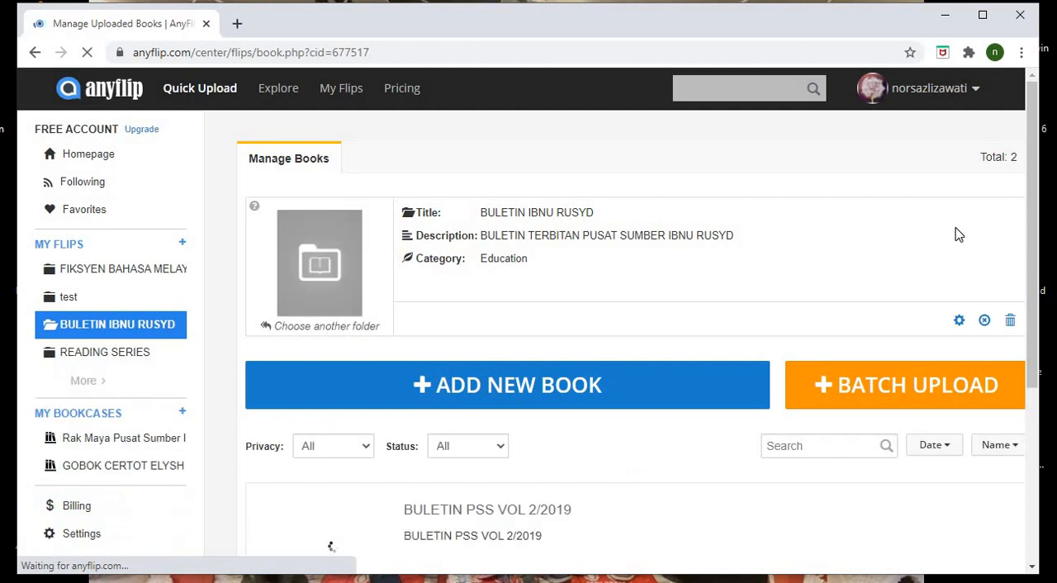
drag(1032, 261, 1033, 330)
scroll(1034, 331, down, 2)
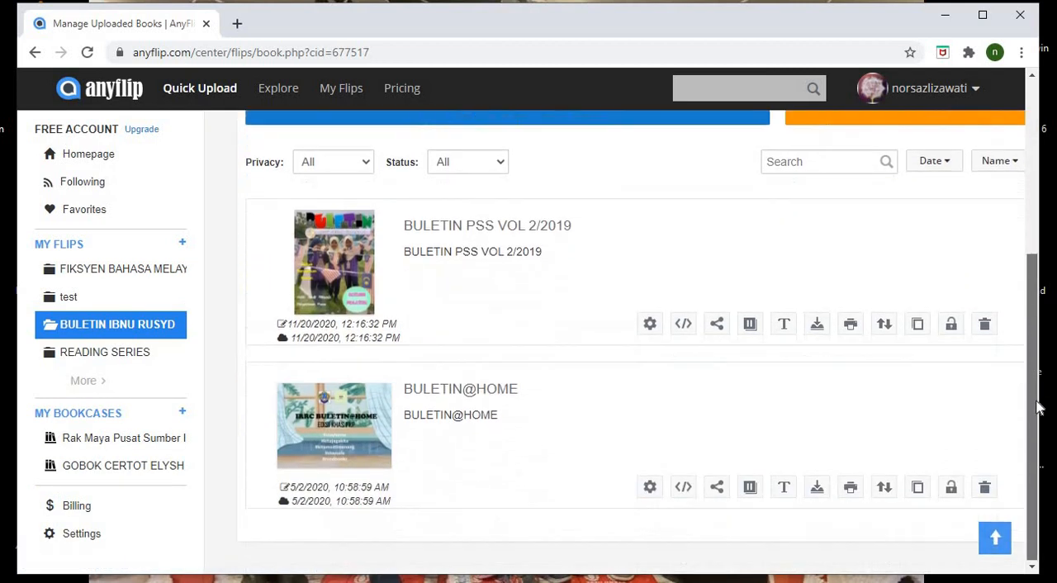
scroll(1045, 325, up, 3)
drag(1042, 241, 1035, 208)
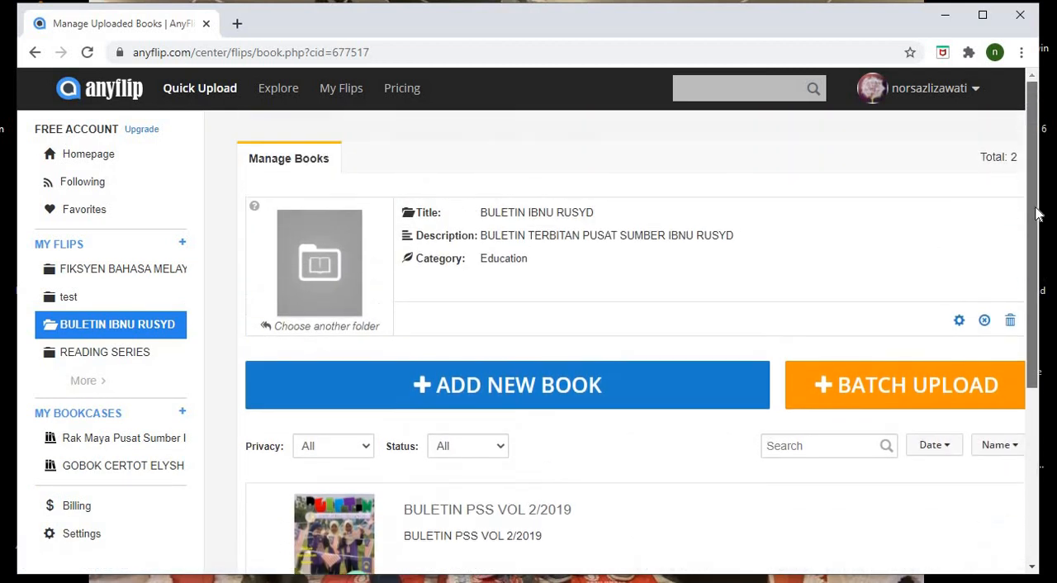
- Look through the books stored in the FIKSYEN BAHASA INGGERIS folder
mouse_move(100, 378)
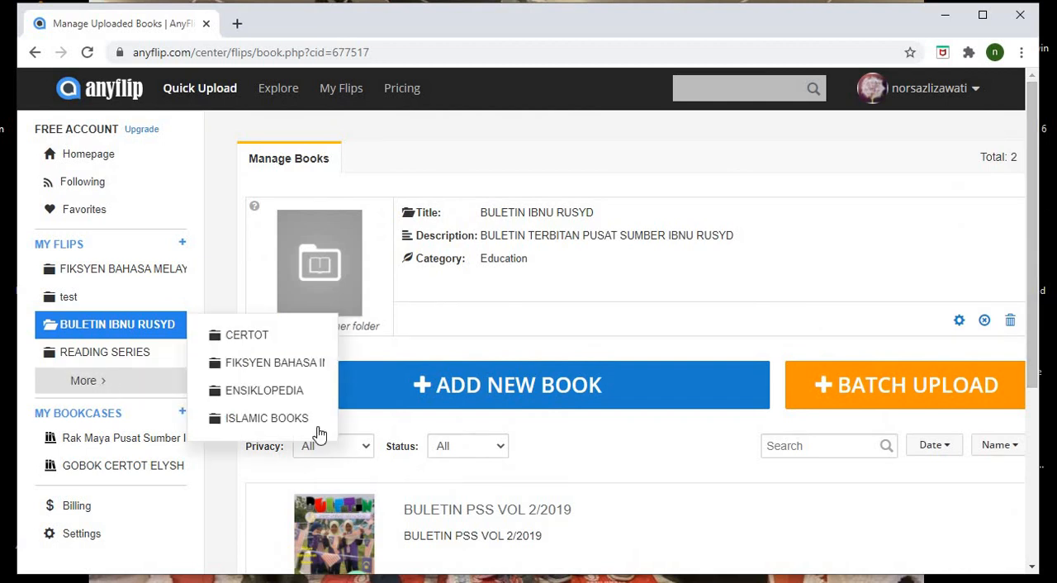
click(283, 377)
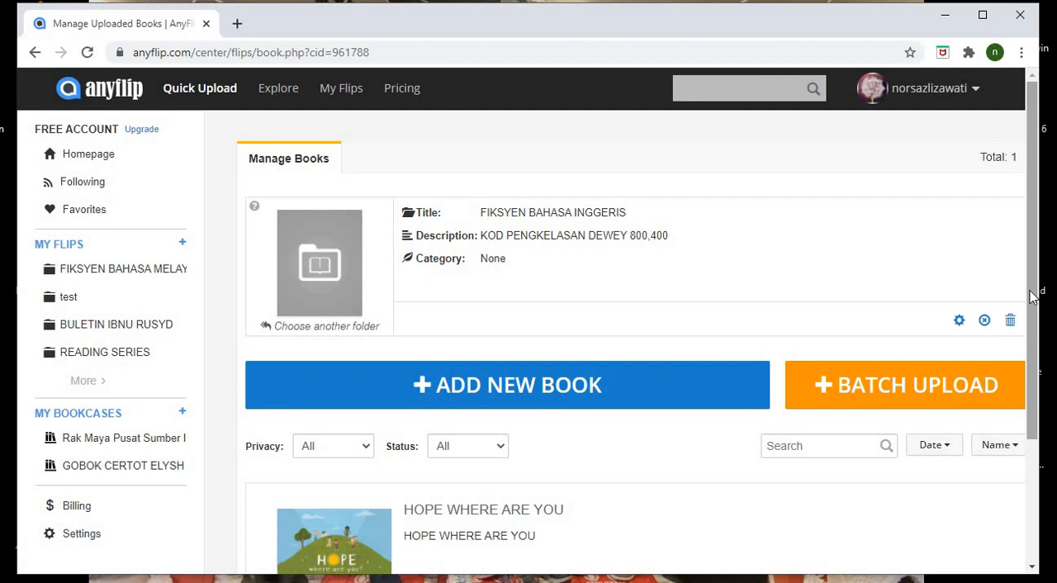
scroll(1030, 297, down, 3)
scroll(1030, 309, up, 2)
scroll(1030, 310, up, 1)
- Start a new flips folder and name it "kisah seram"
click(183, 246)
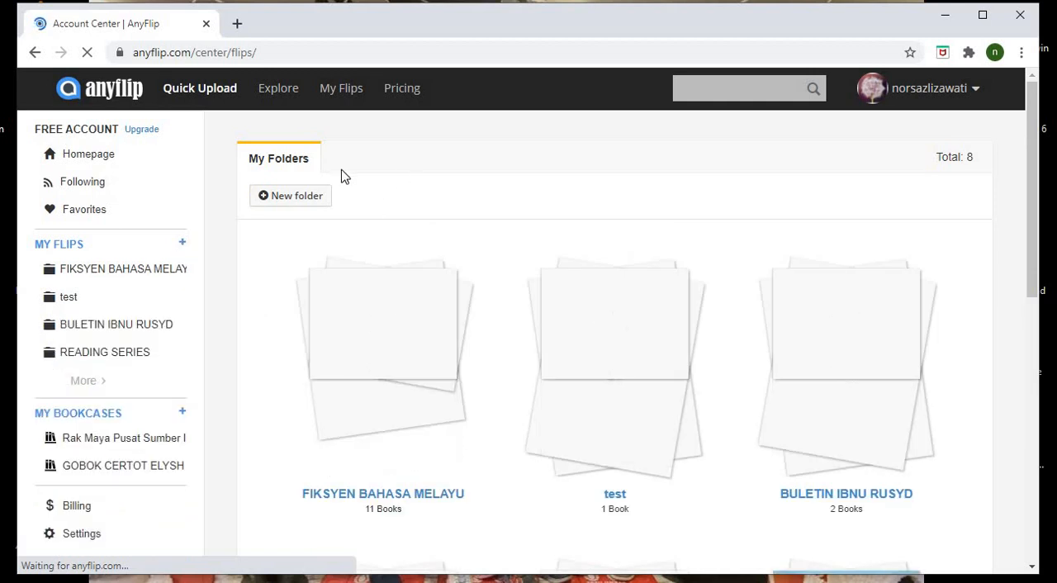
click(301, 198)
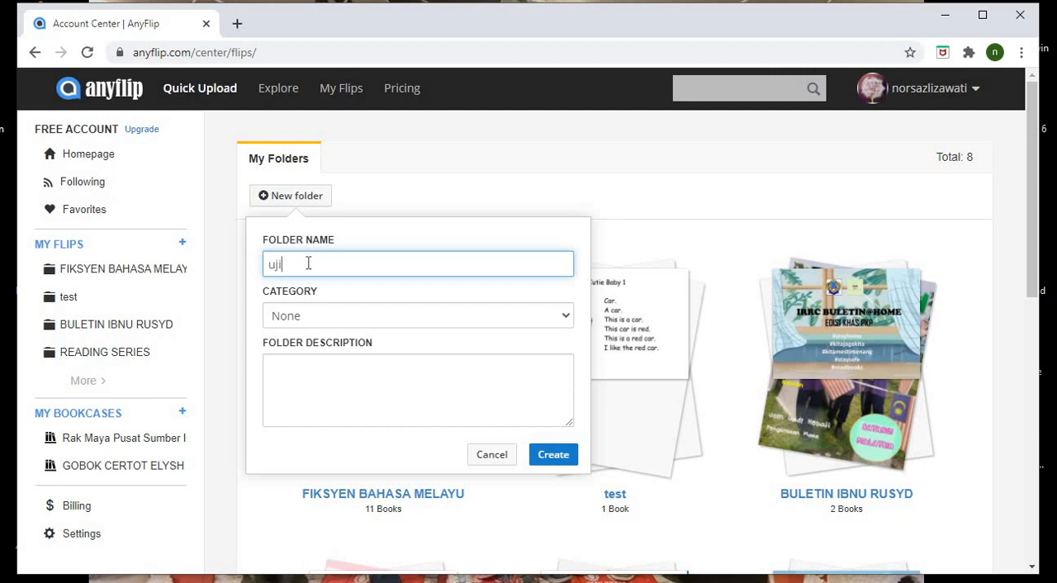
click(312, 366)
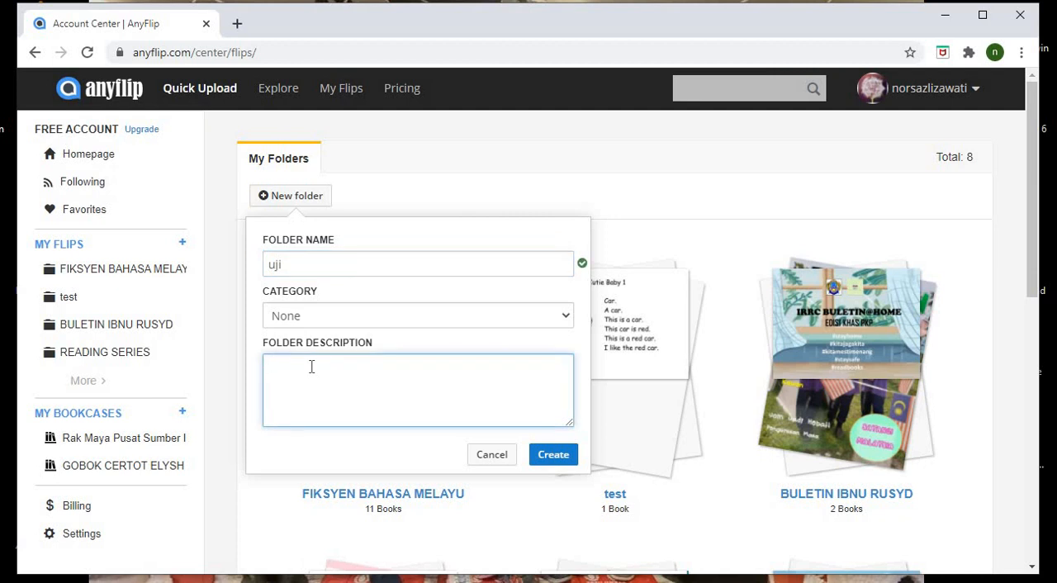
drag(314, 272, 264, 266)
text(kisah seram)
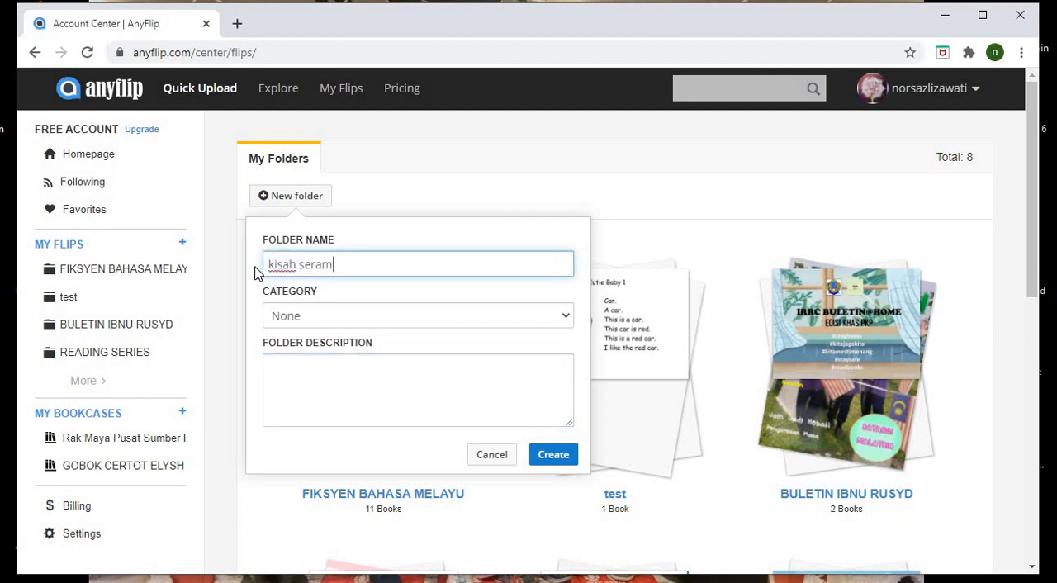
- Create the folder with the description "cerita tentang kisah seram" and open the form for adding a new book to it
click(314, 378)
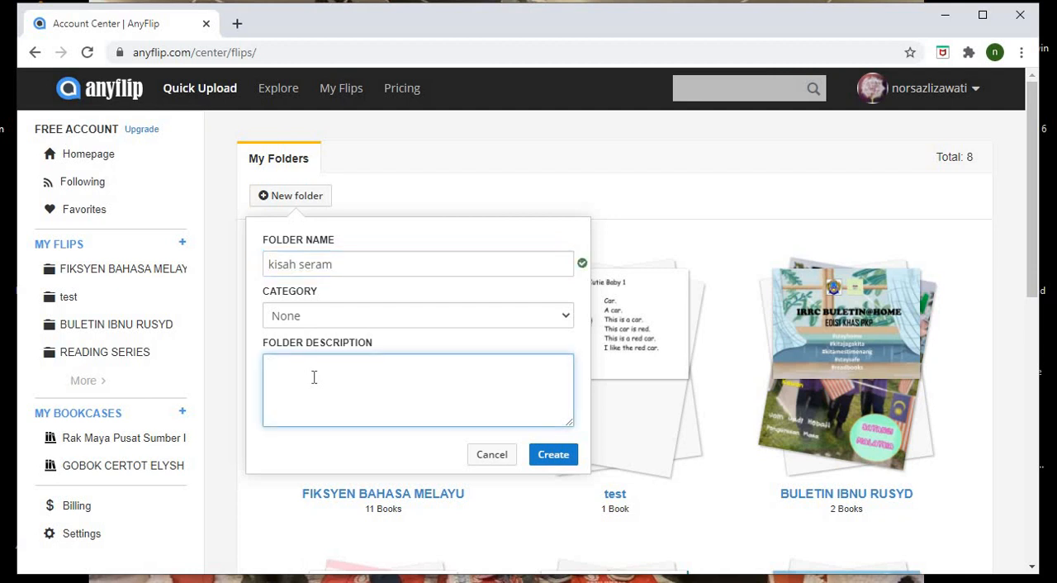
text(cerita tenta)
text(ng sera)
text( kisah seram)
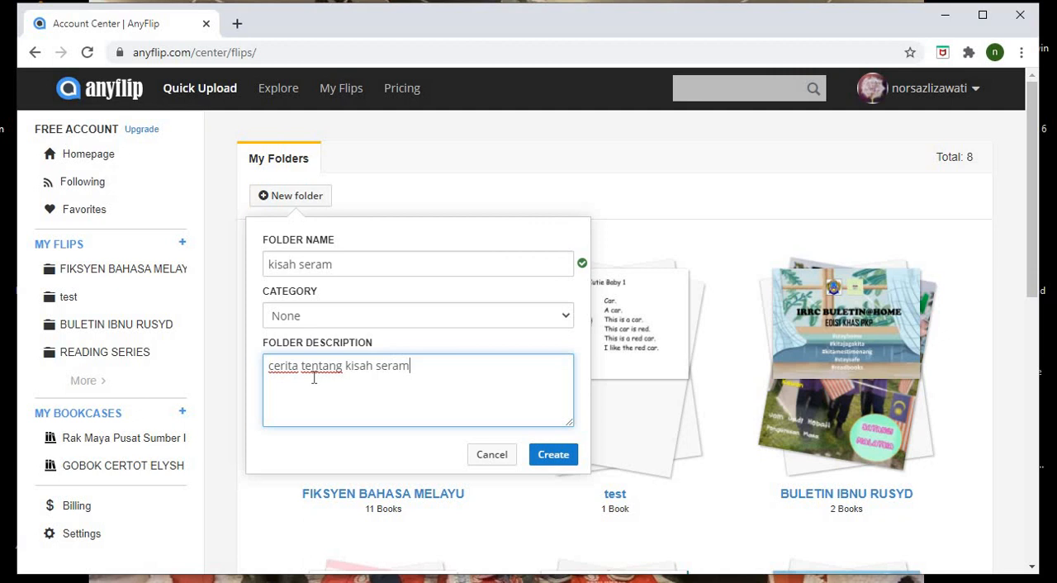
click(551, 456)
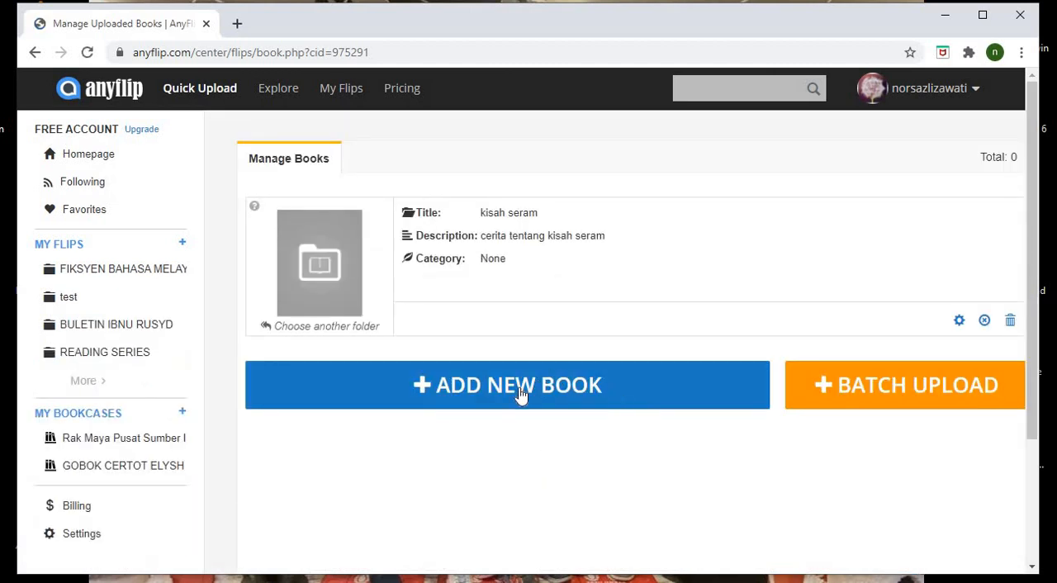
click(443, 391)
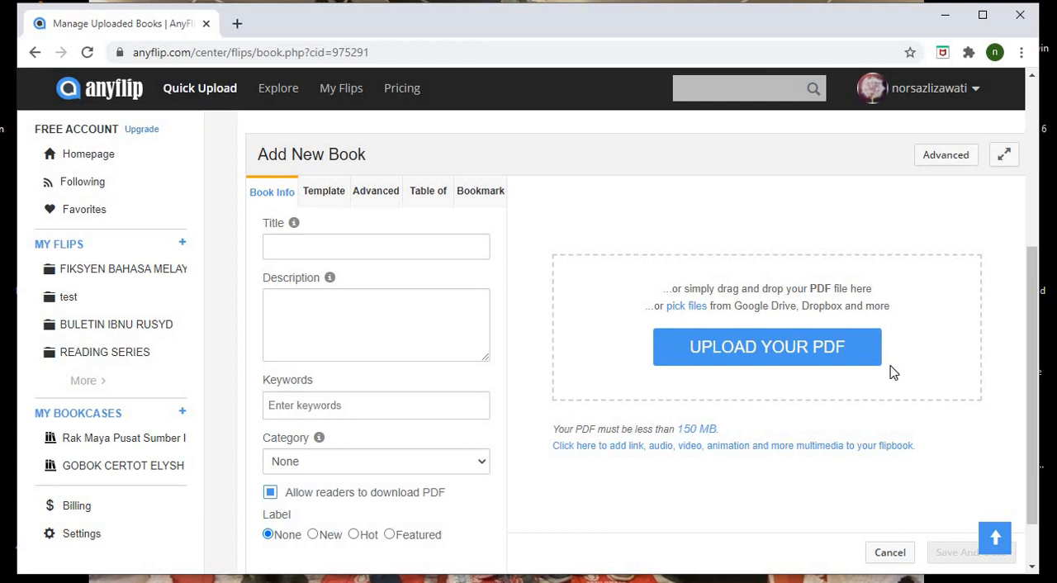
- Switch to the desktop and check the OTHERS subfolder of the SCHOOL folder for a suitable document
click(944, 15)
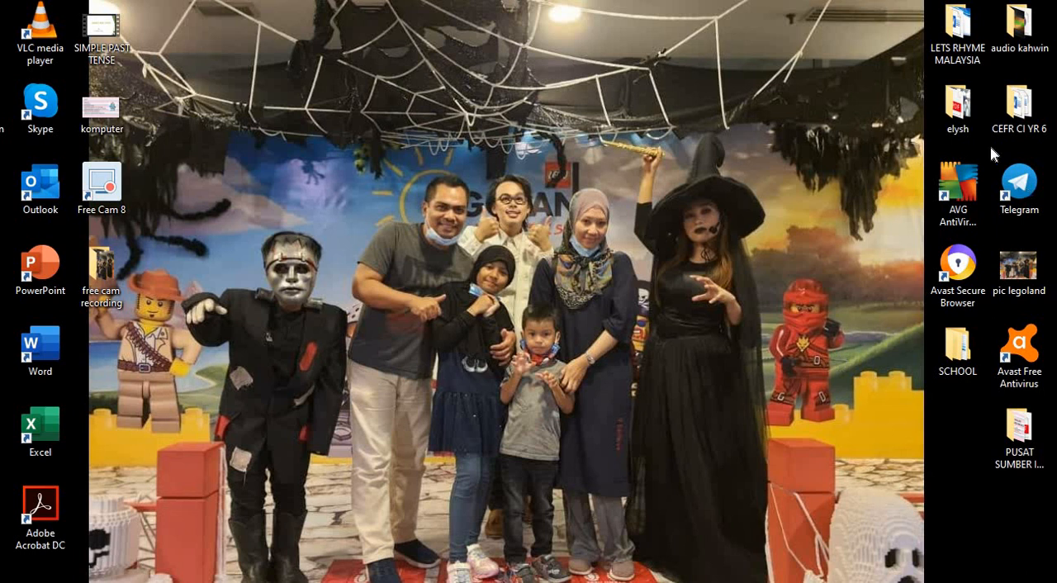
double_click(961, 355)
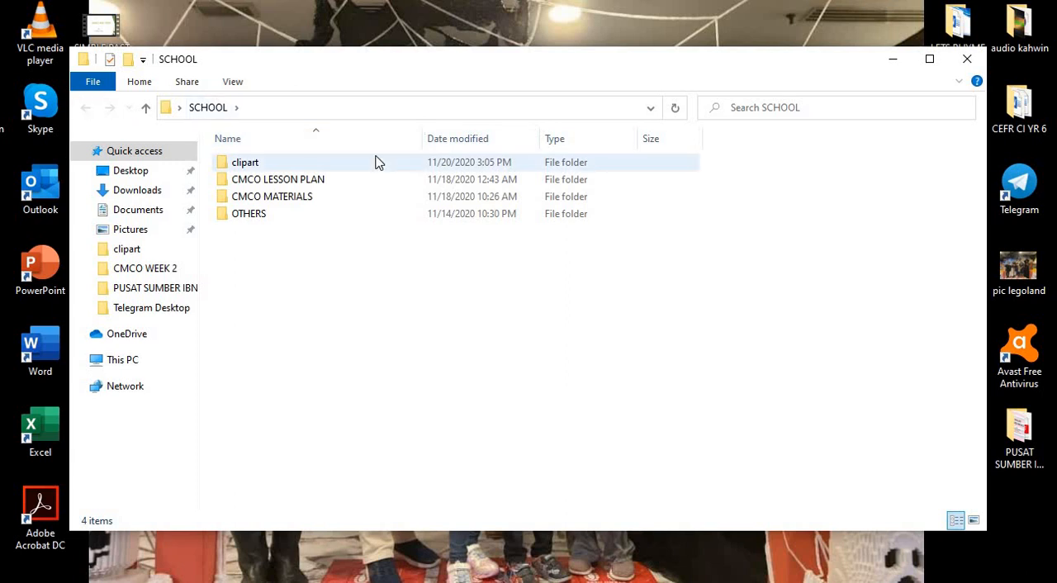
double_click(264, 214)
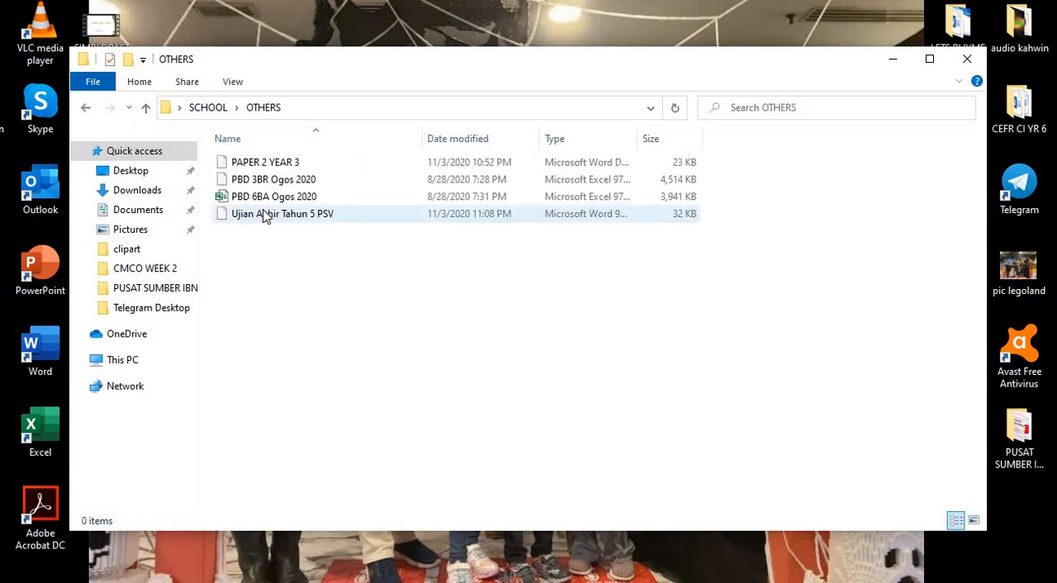
click(966, 62)
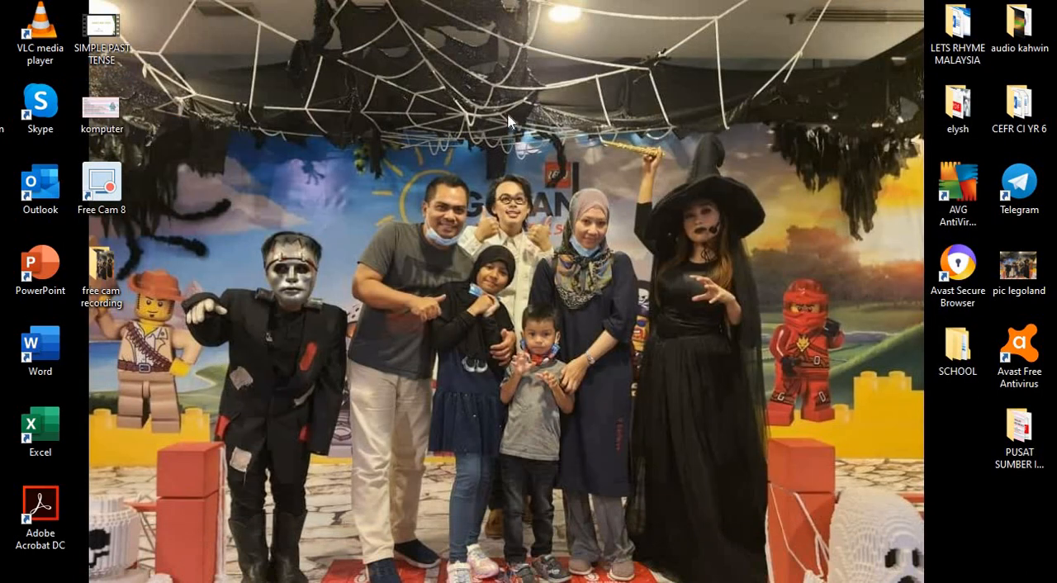
- View the komputer image from the desktop and close it again
click(99, 124)
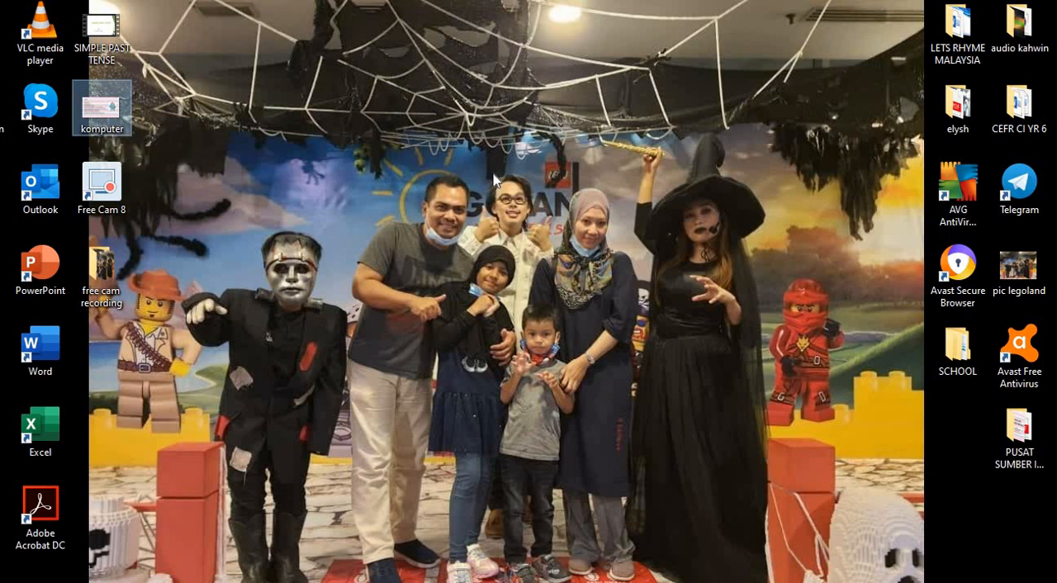
double_click(96, 110)
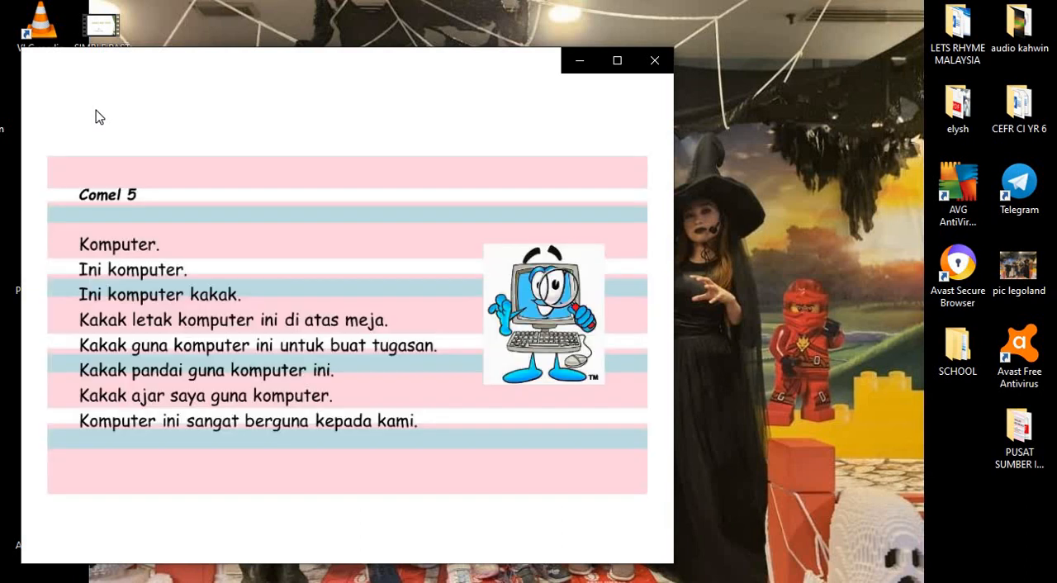
click(655, 63)
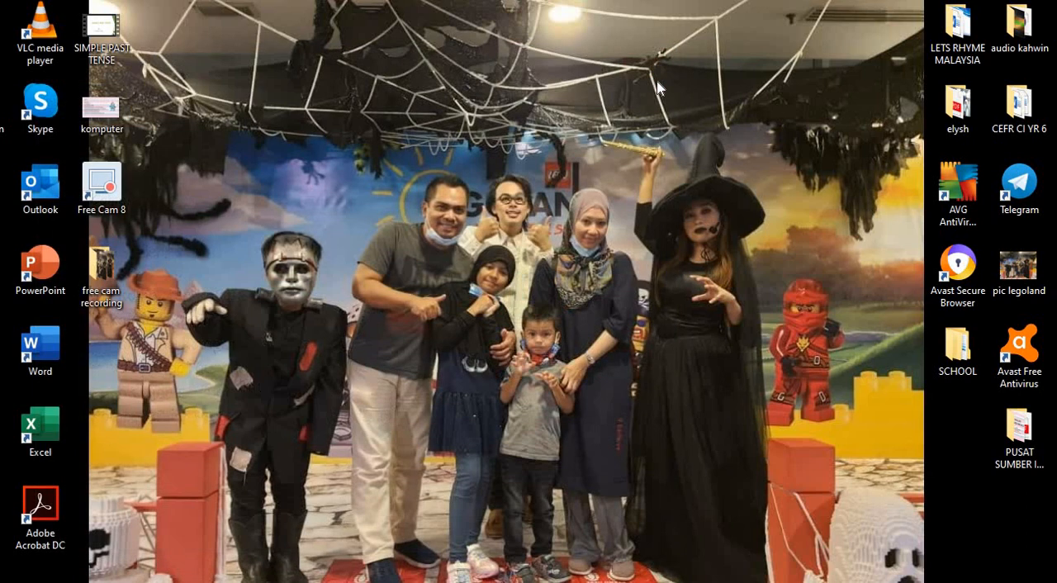
- Open the PUSAT SUMBER IBNU RUSYD folder and check its certot subfolder for documents
double_click(1022, 439)
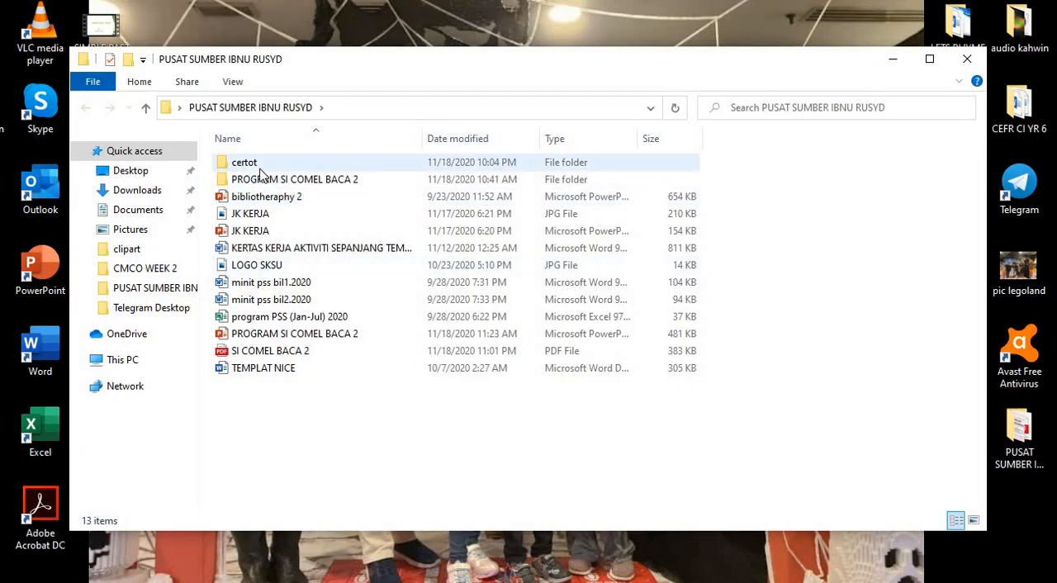
double_click(257, 165)
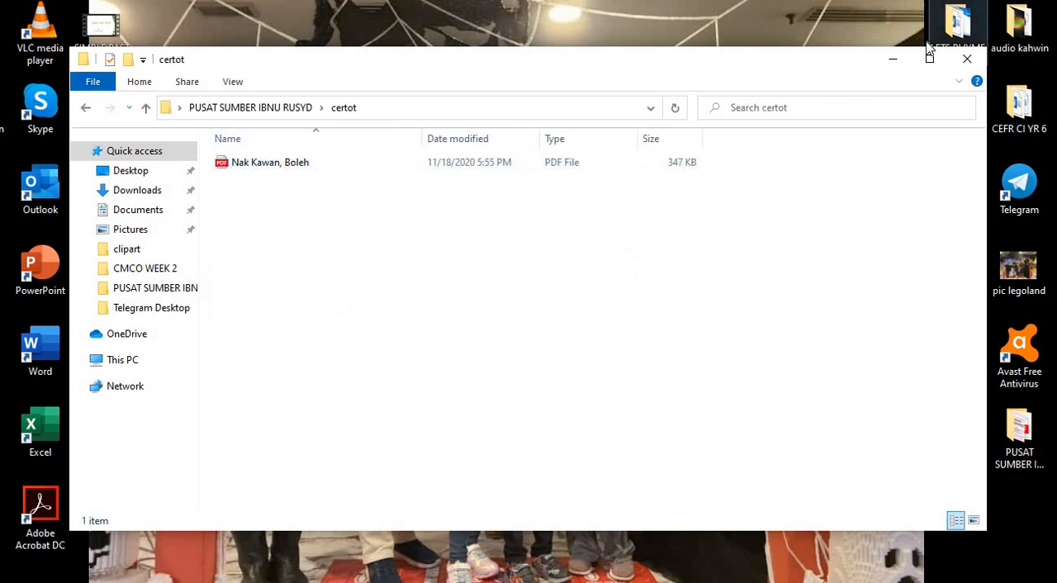
click(86, 111)
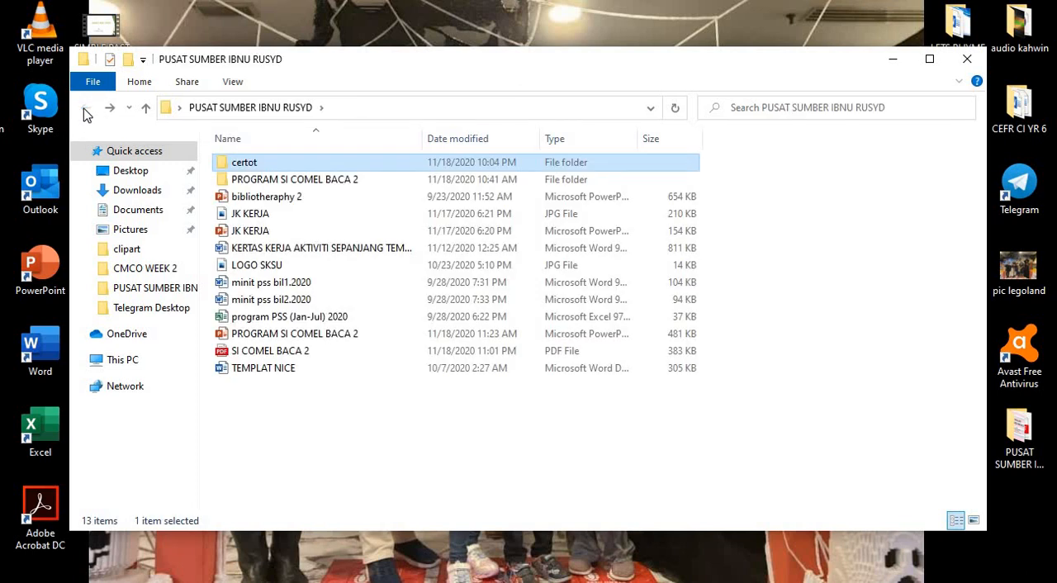
- Open the document "minit pss bil1.2020" in Word and widen its restored window so the page's full width shows
double_click(275, 285)
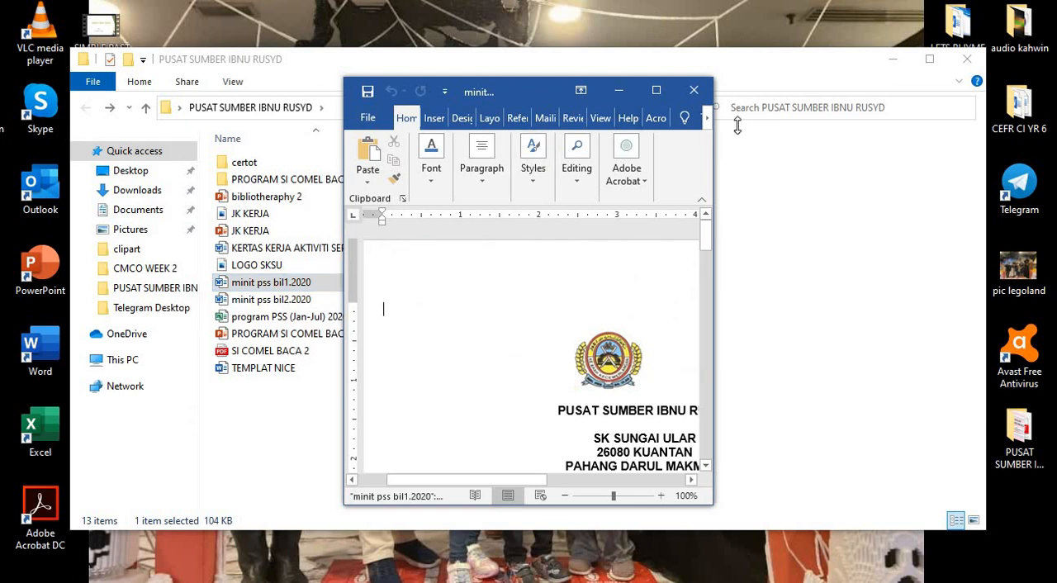
click(656, 92)
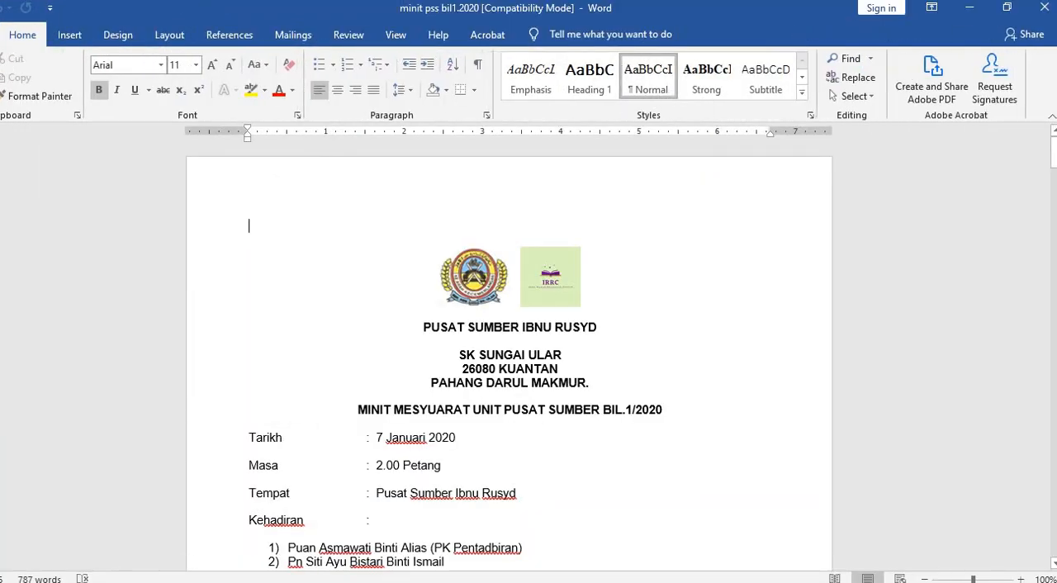
click(1006, 8)
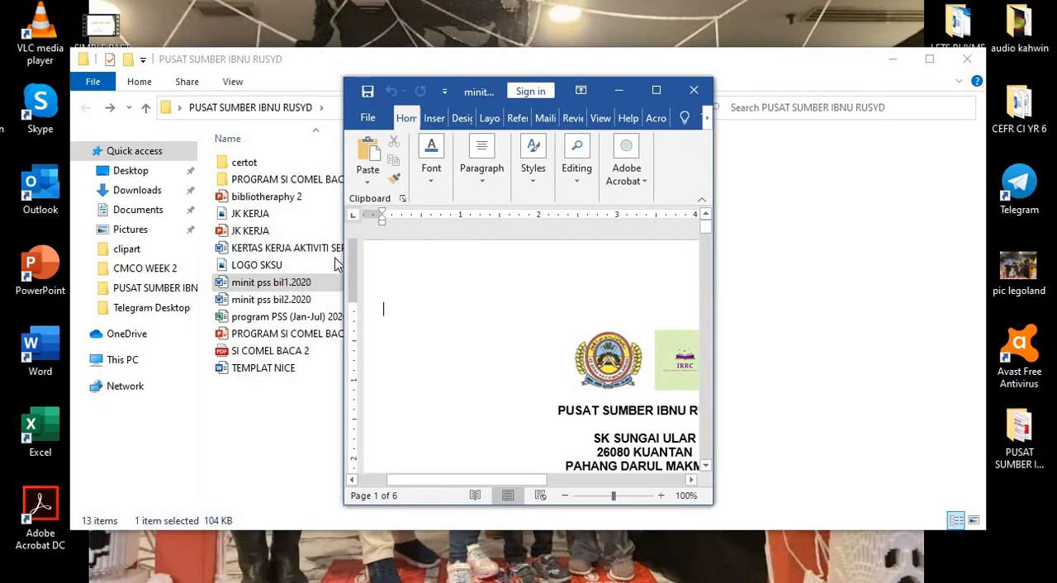
drag(344, 257, 55, 240)
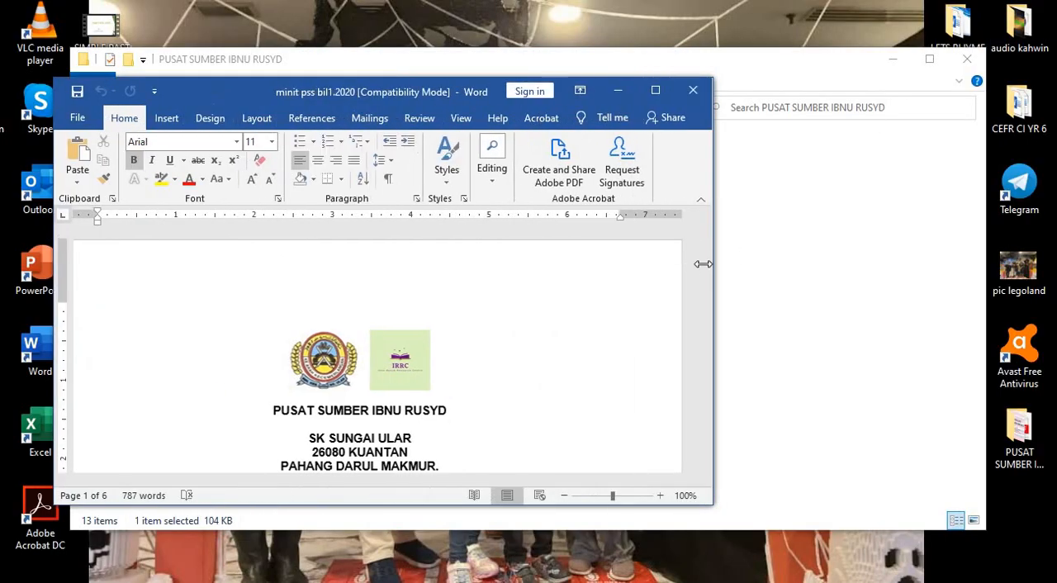
- Start saving a copy of the minutes document from the PUSAT SUMBER IBNU RUSYD folder and set its file type to PDF
drag(722, 253, 979, 260)
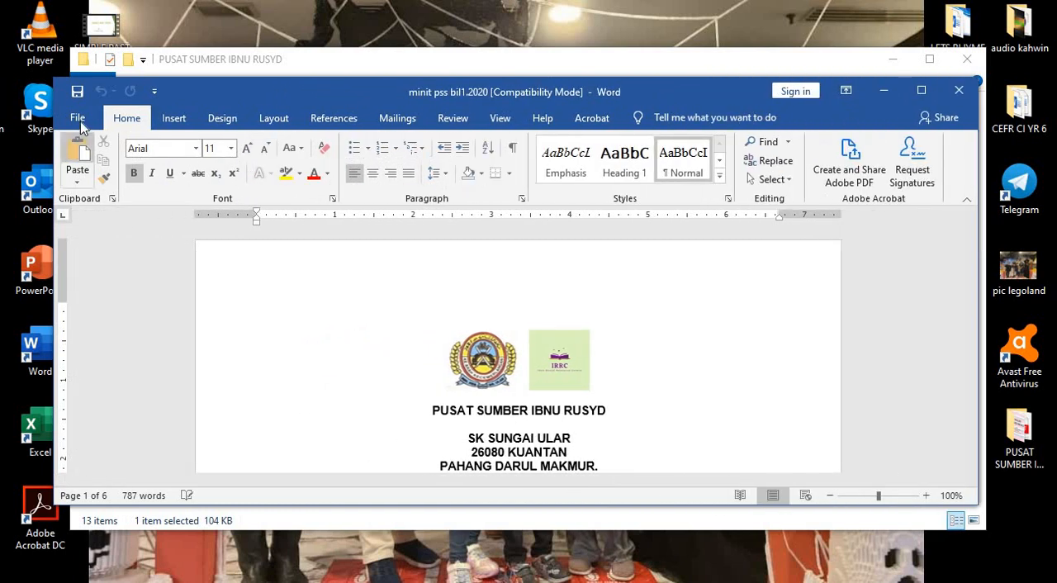
click(78, 121)
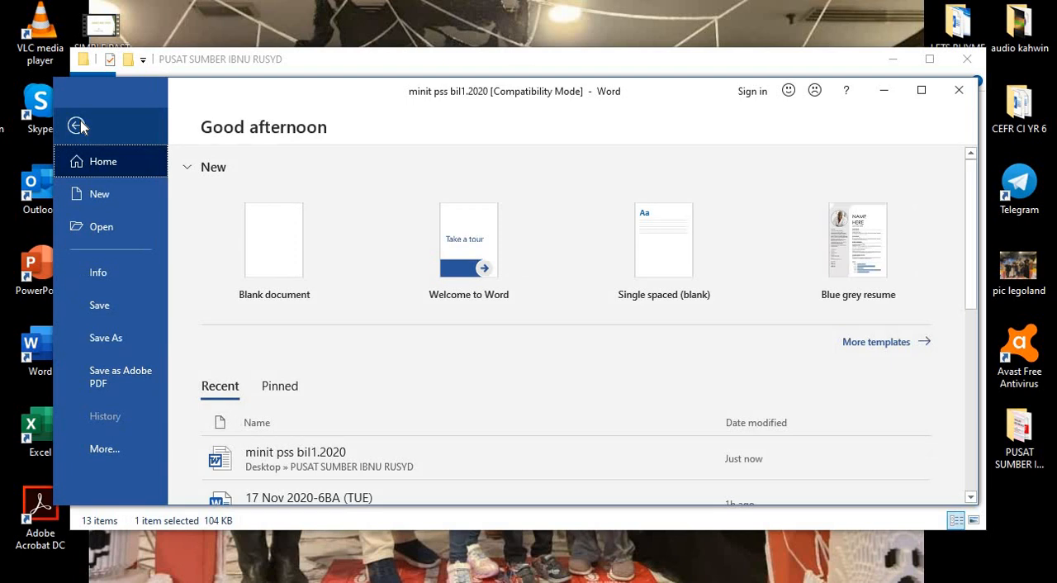
click(106, 338)
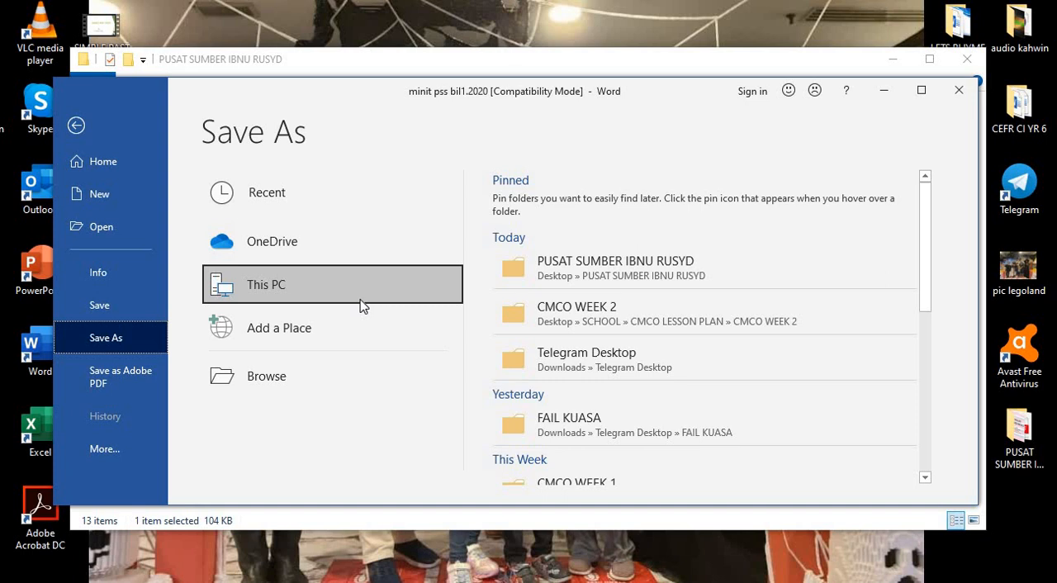
drag(926, 266, 922, 263)
click(673, 260)
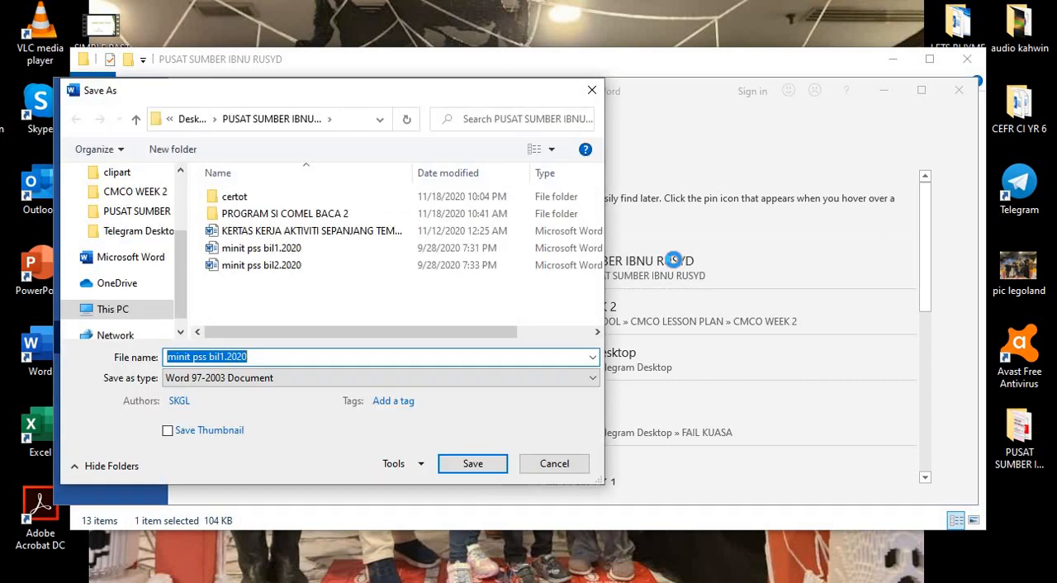
click(587, 380)
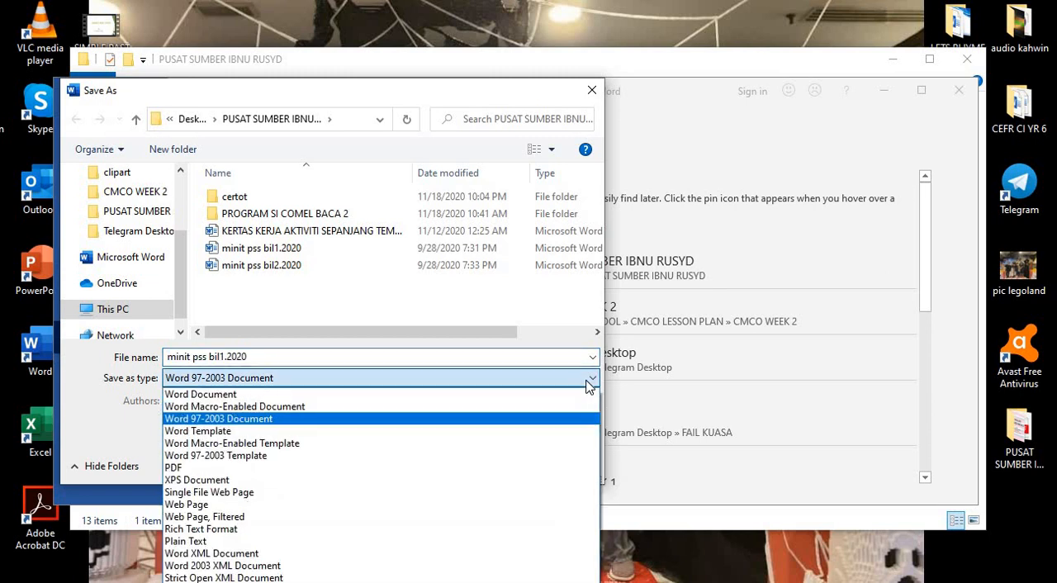
click(458, 467)
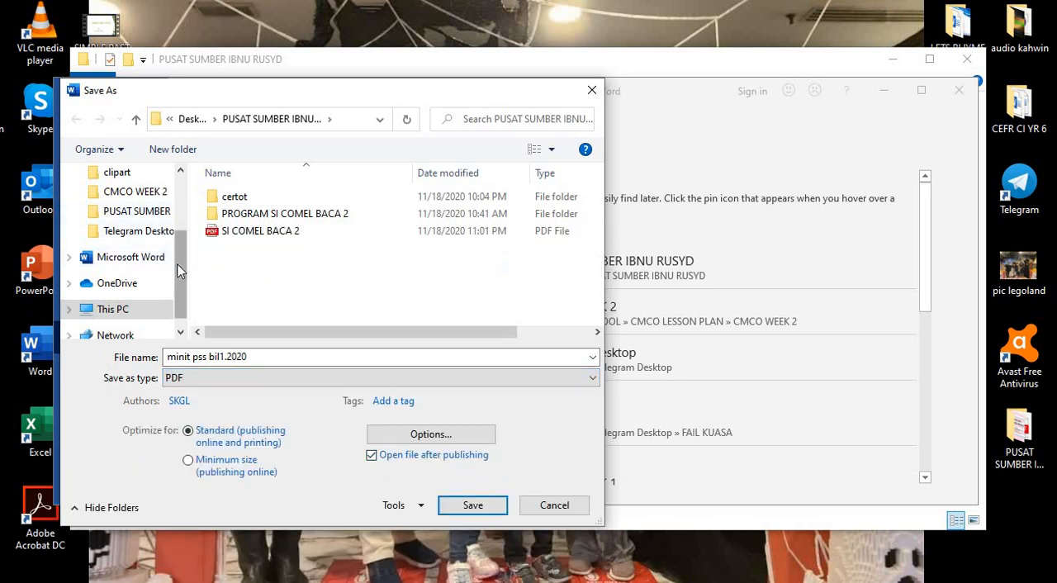
- Choose the Desktop as the location and save the PDF there as "minit pss bil1.2020"
scroll(177, 250, up, 1)
drag(177, 251, 176, 203)
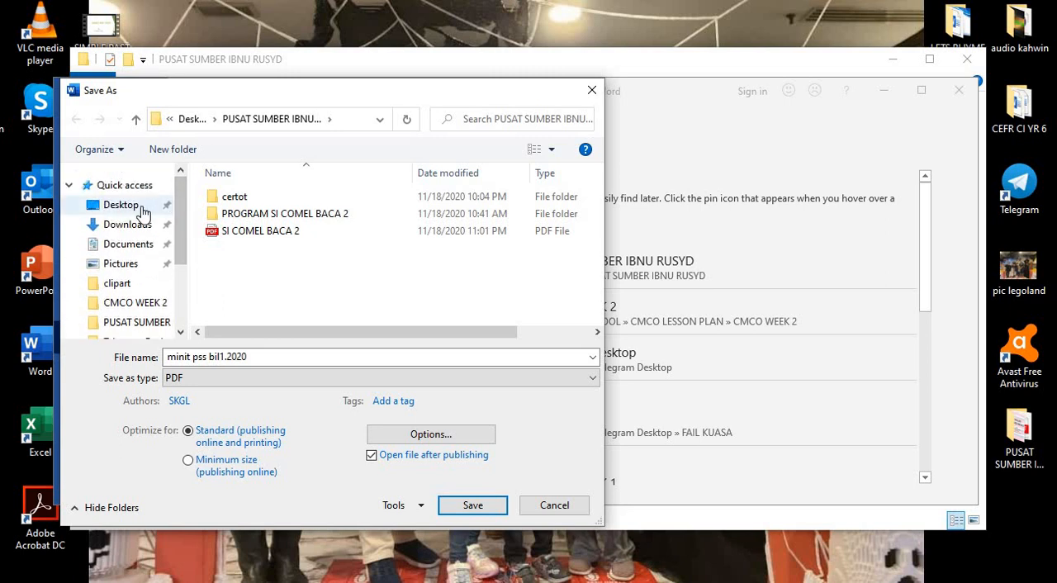
click(141, 206)
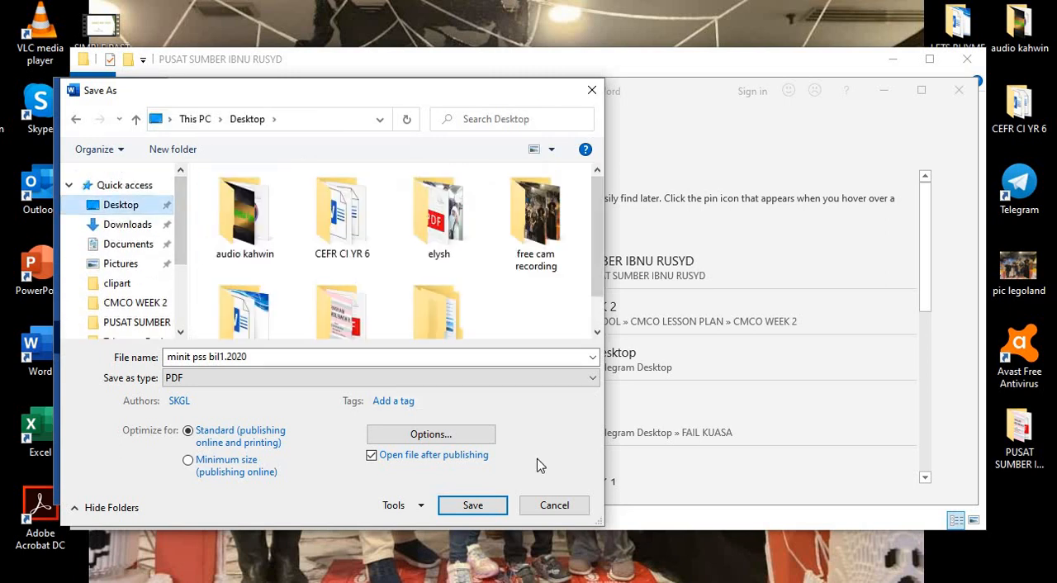
click(473, 505)
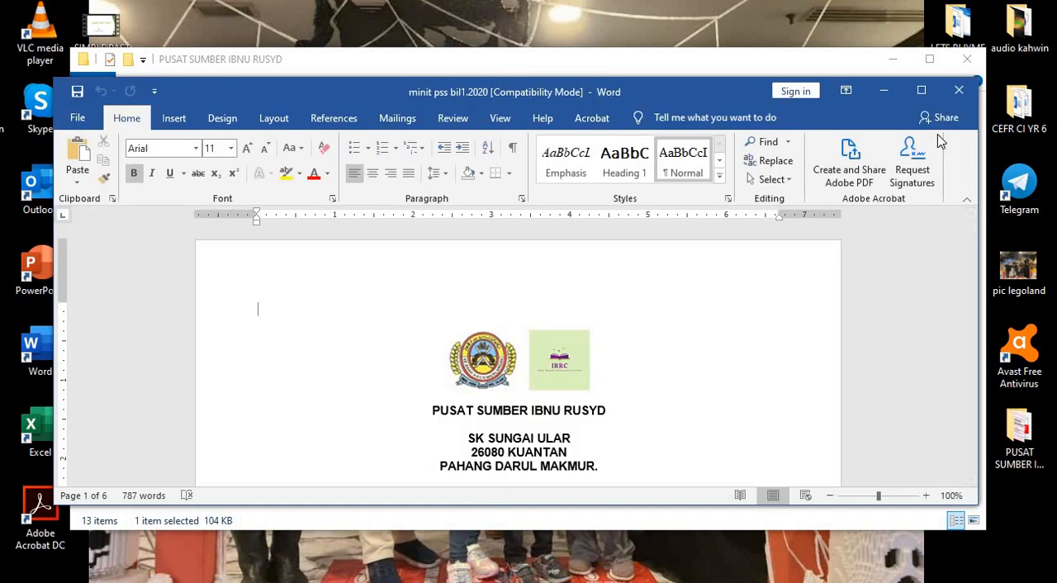
- Close the published PDF, the Word document and the PUSAT SUMBER IBNU RUSYD folder window
click(956, 92)
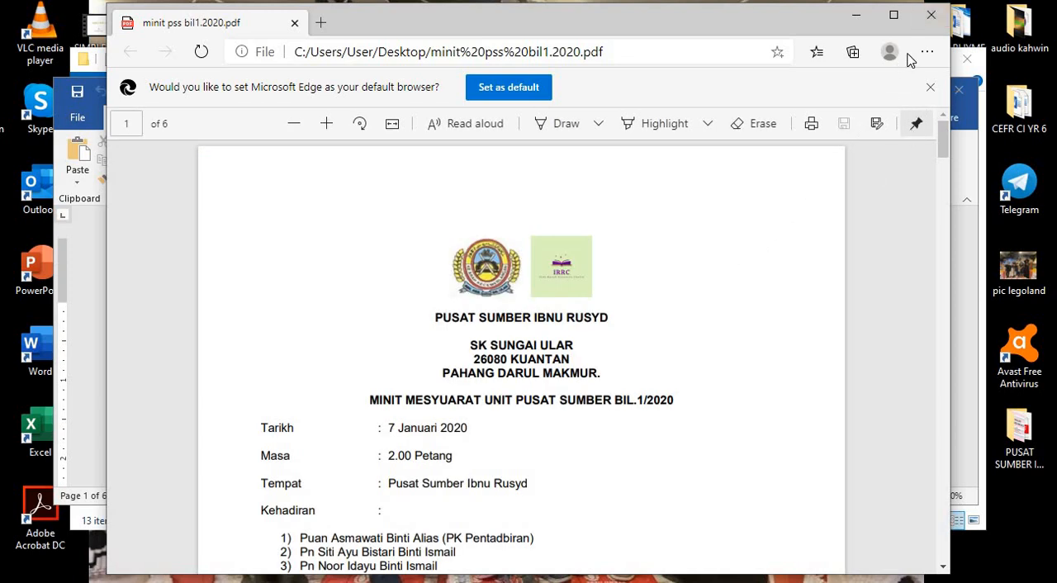
click(930, 14)
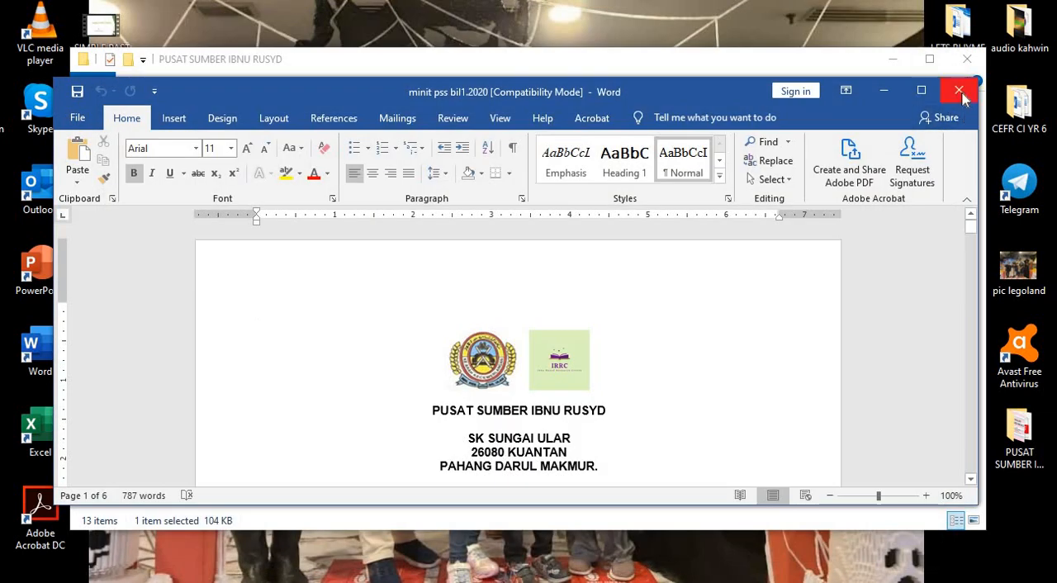
click(959, 93)
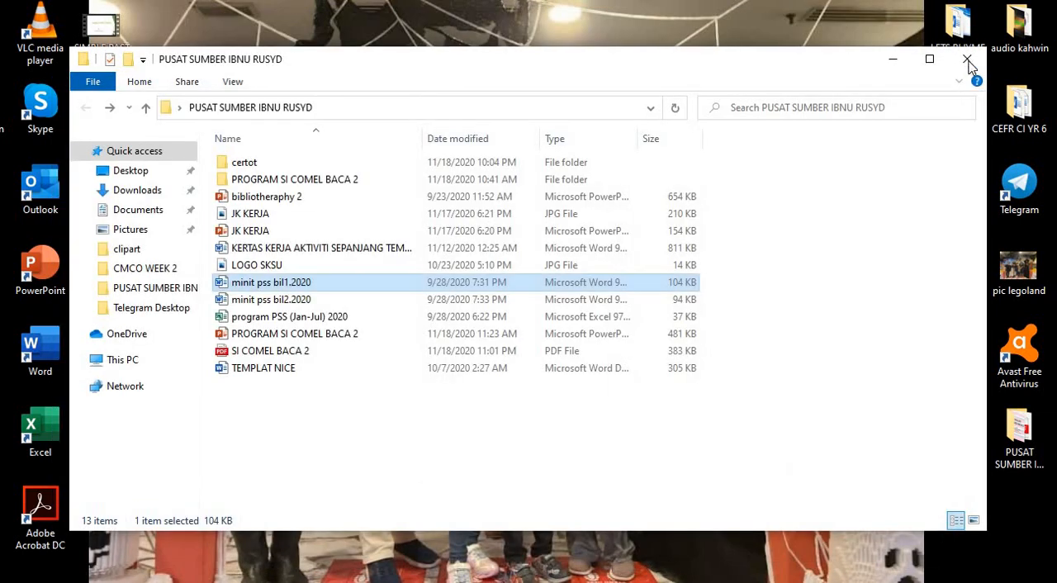
click(967, 59)
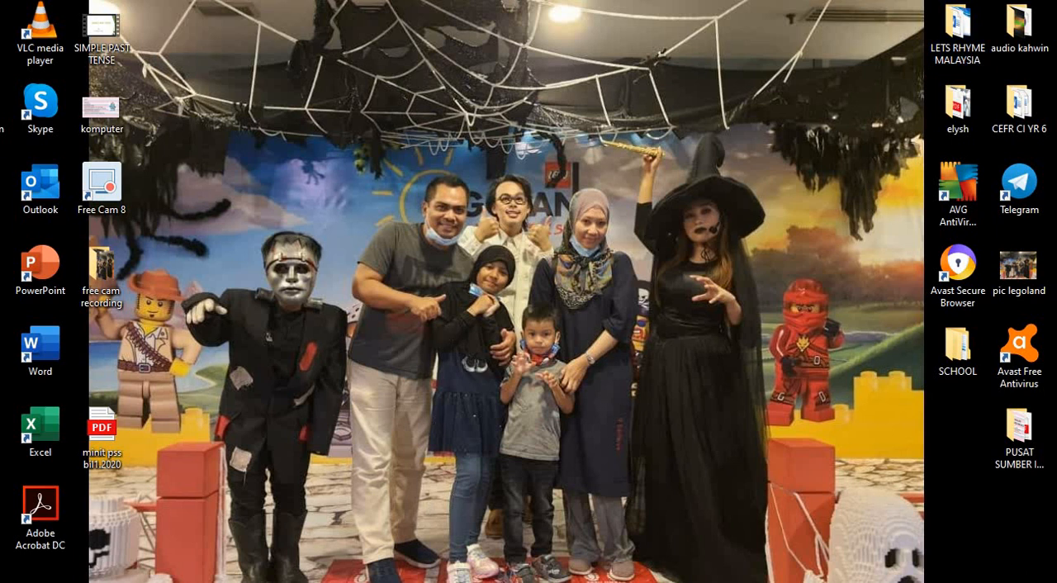
- Switch to AnyFlip in the browser and upload the PDF "minit pss bil1.2020" from the Desktop as the new book
mouse_move(609, 582)
click(608, 532)
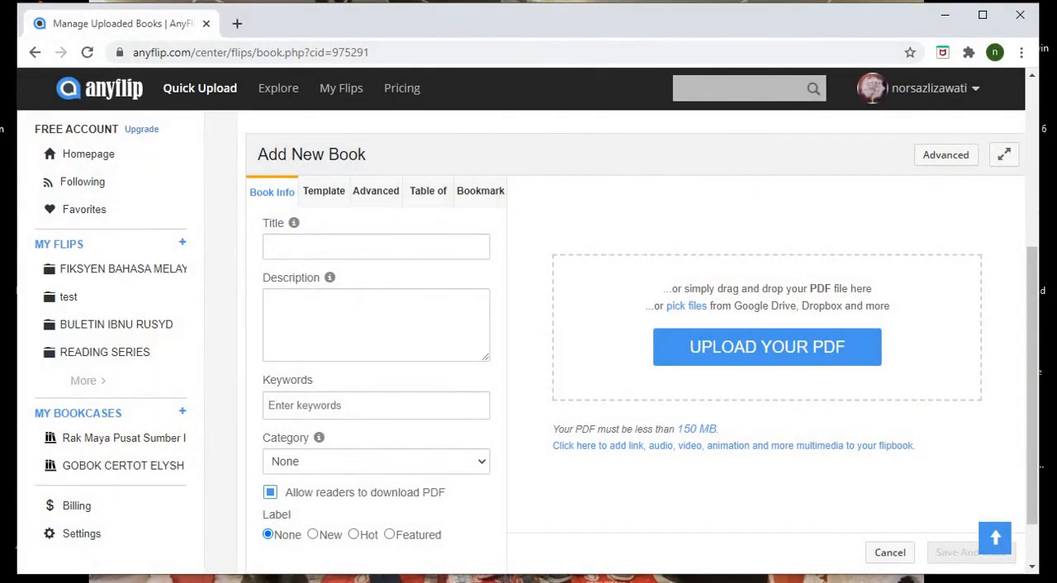
click(733, 351)
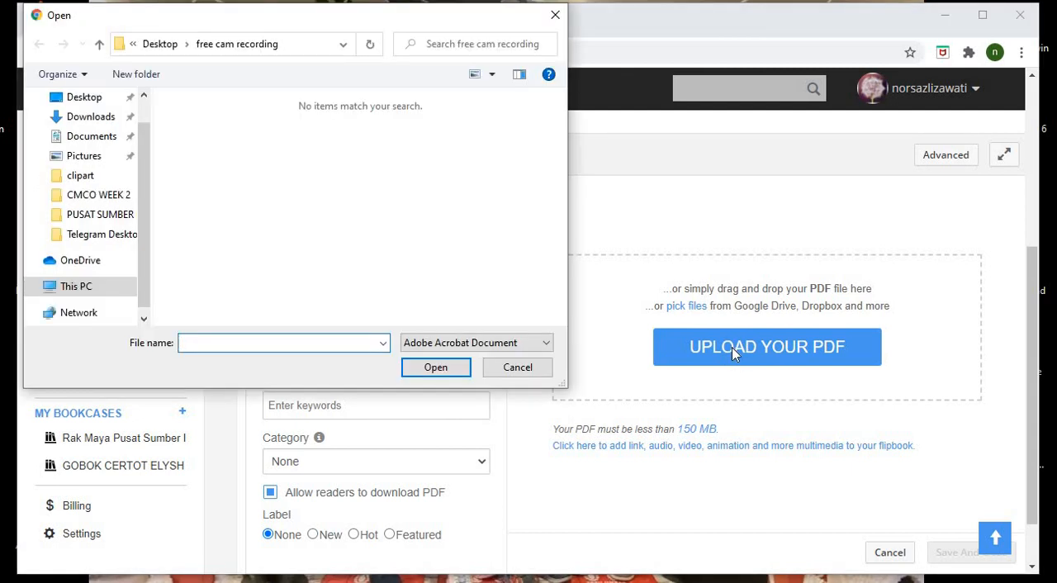
click(91, 101)
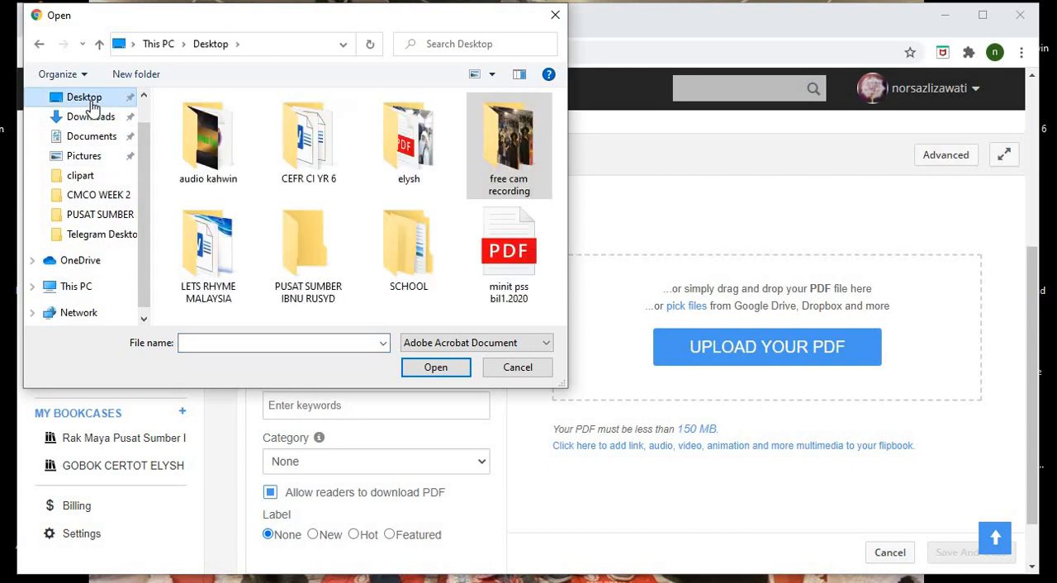
click(511, 252)
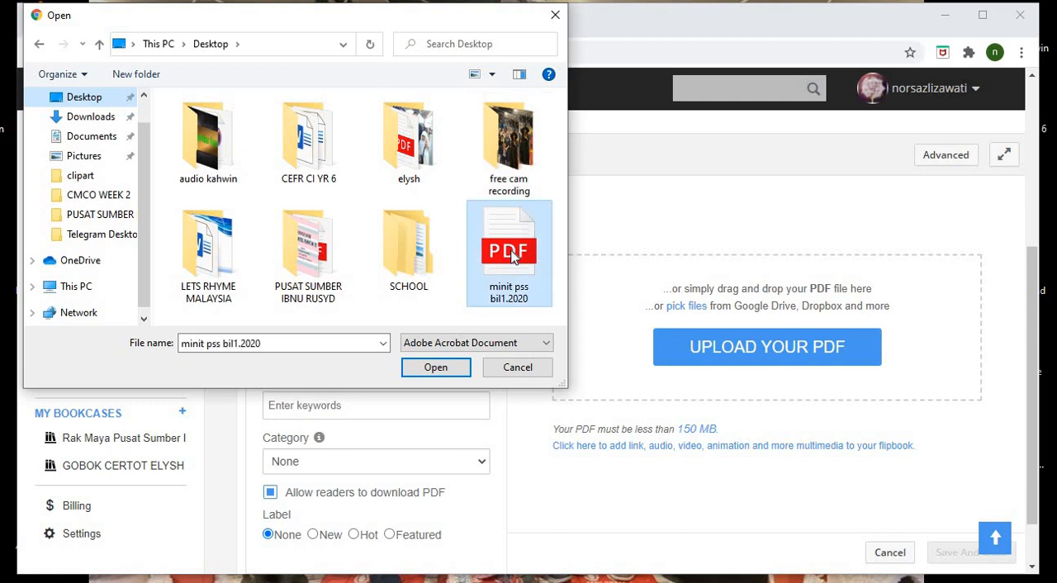
click(446, 371)
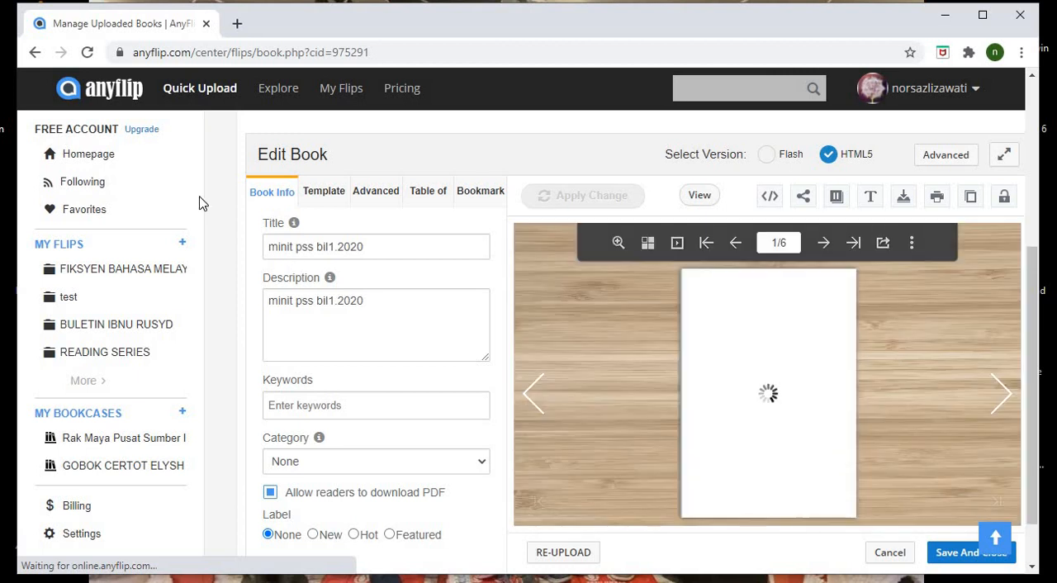
- Look through the book's available templates and its advanced settings
click(327, 201)
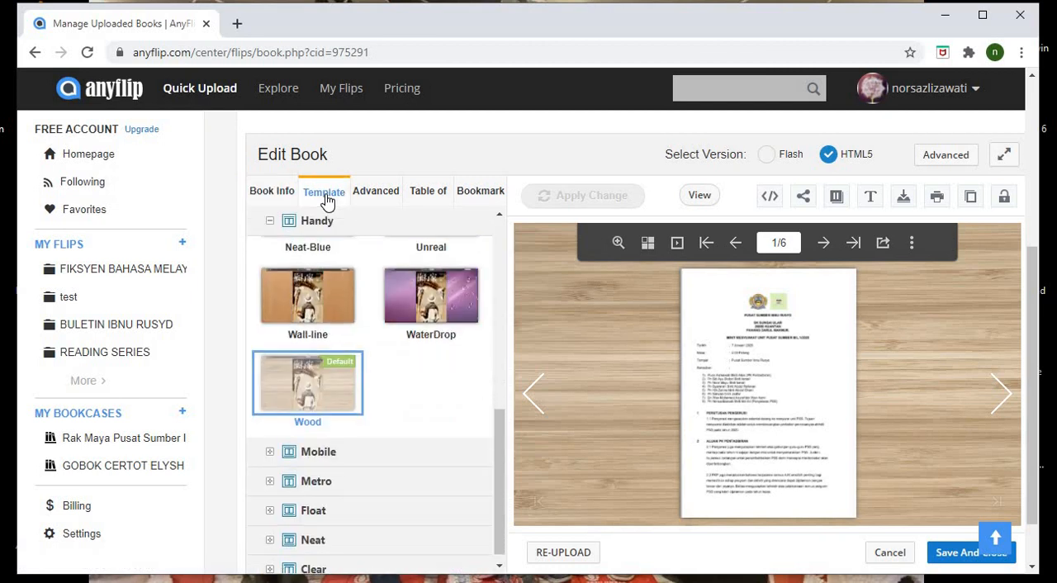
drag(500, 433, 496, 474)
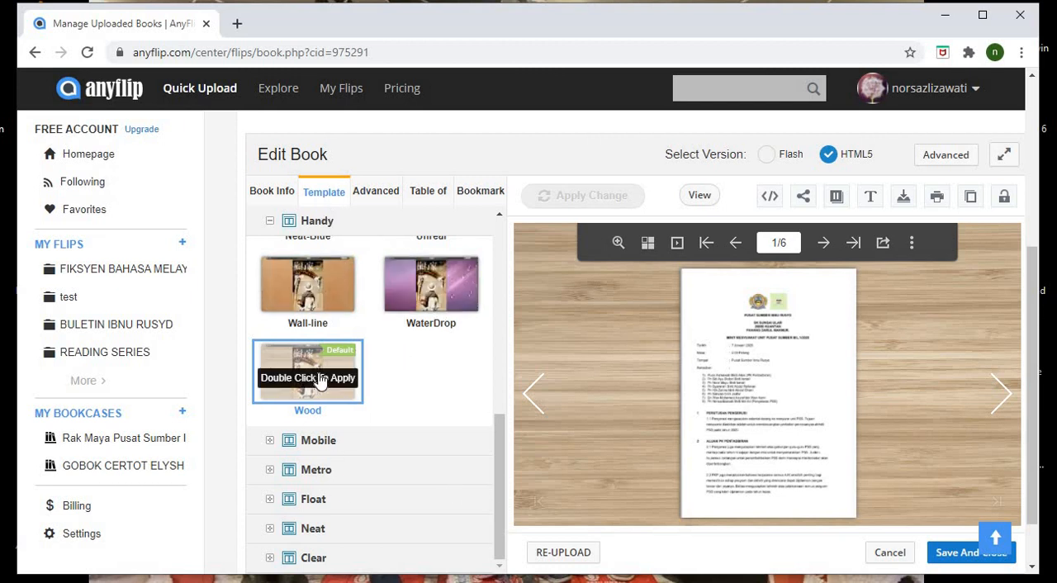
click(363, 195)
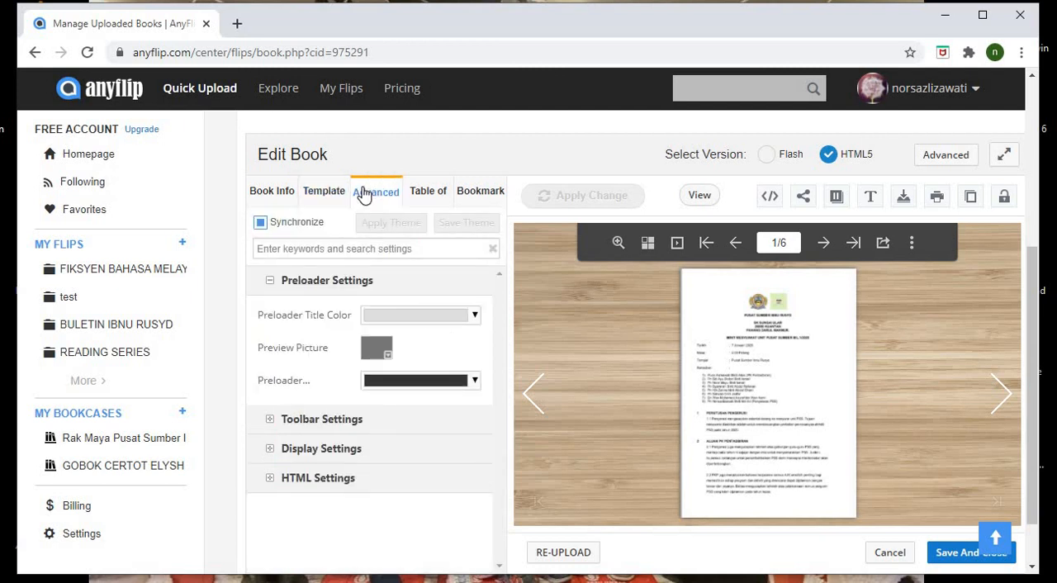
click(338, 192)
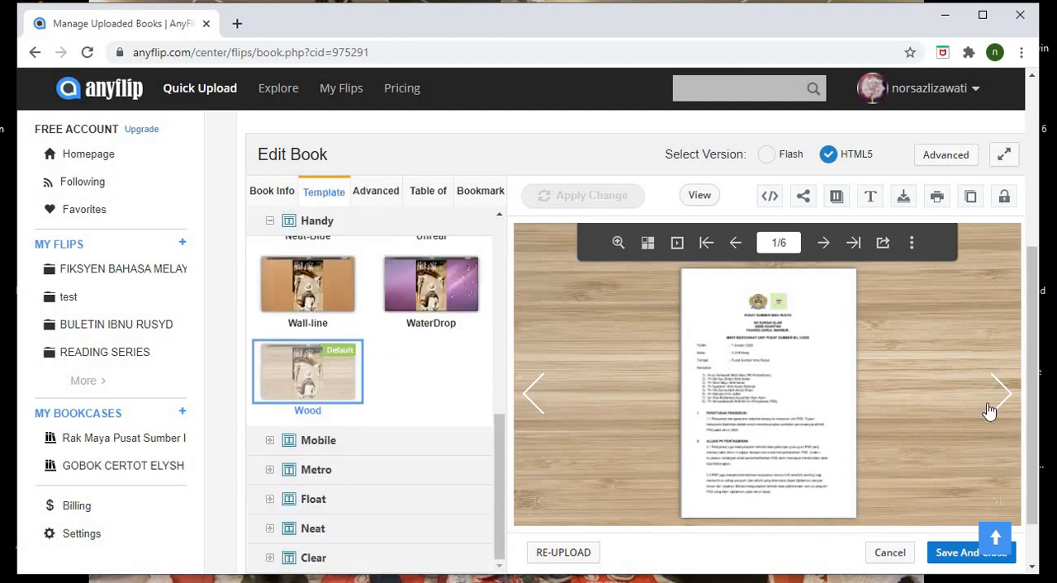
- Page forward and back through the flipbook preview, then save and close the book with the default Wood template
click(1000, 407)
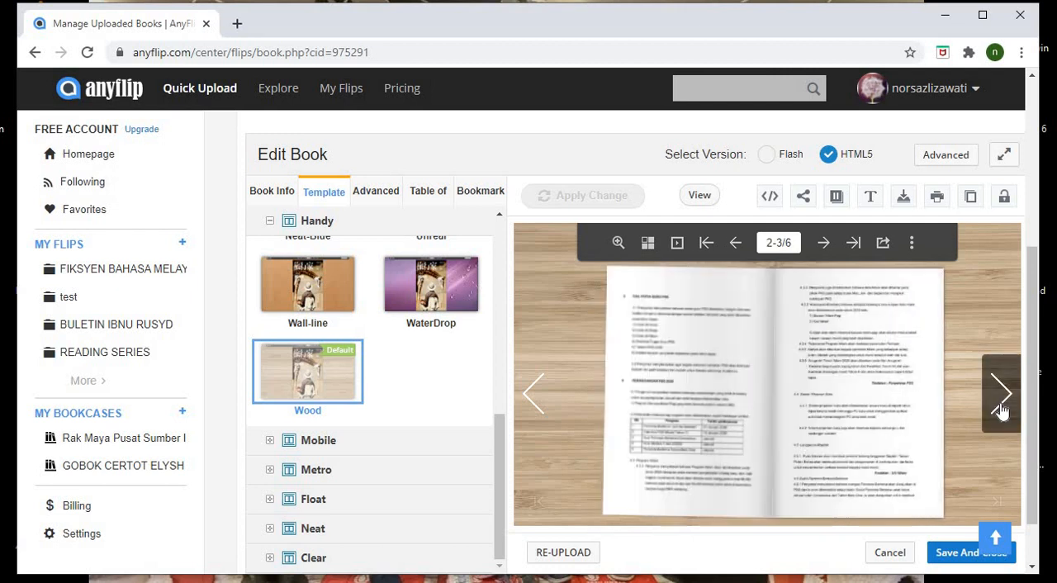
click(999, 407)
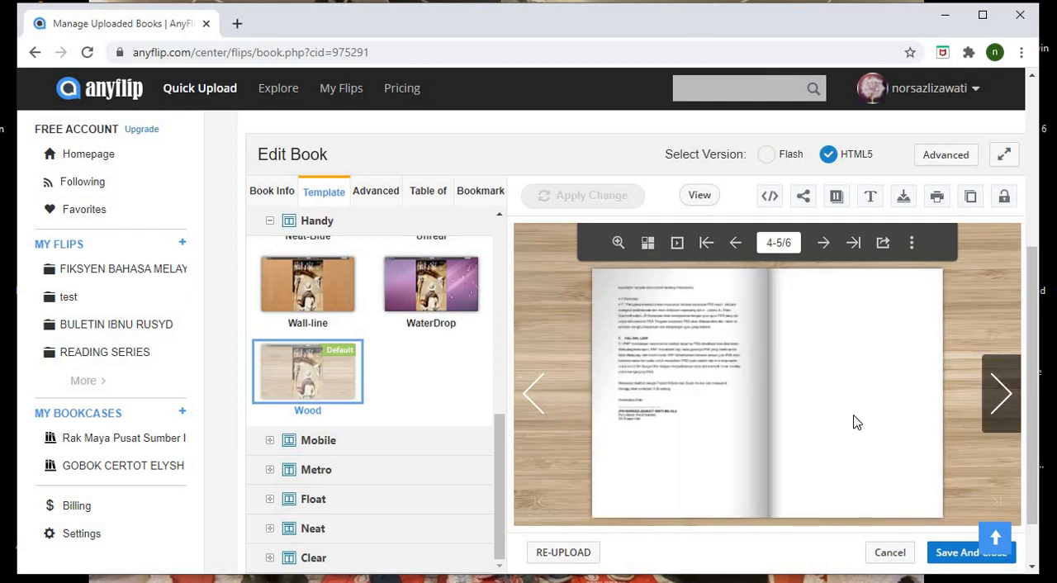
click(532, 408)
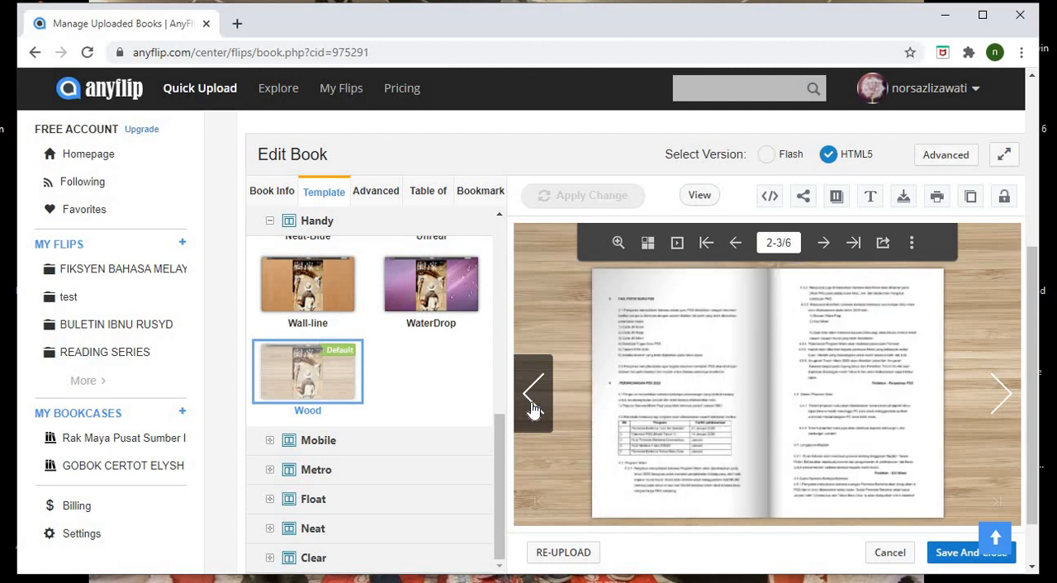
click(532, 407)
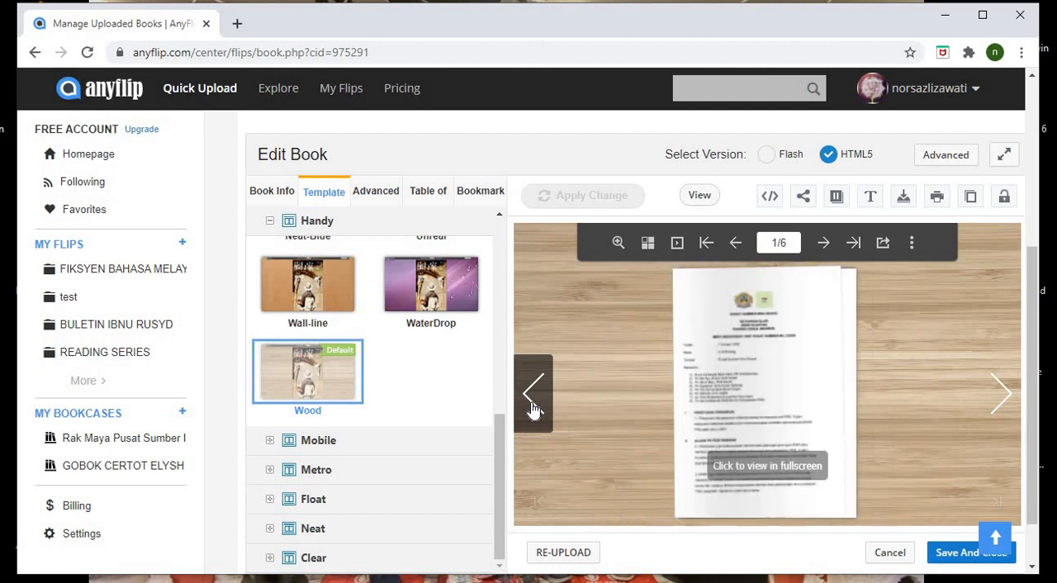
click(957, 555)
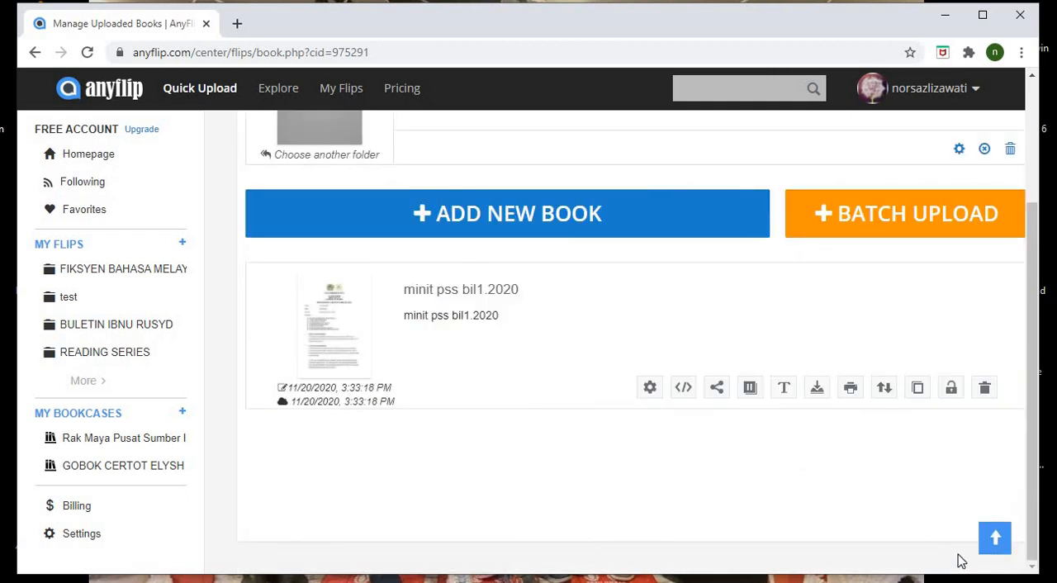
- Change the kisah seram folder's title and description to "minit mesyuarat" and save the folder settings
drag(1030, 416, 1015, 327)
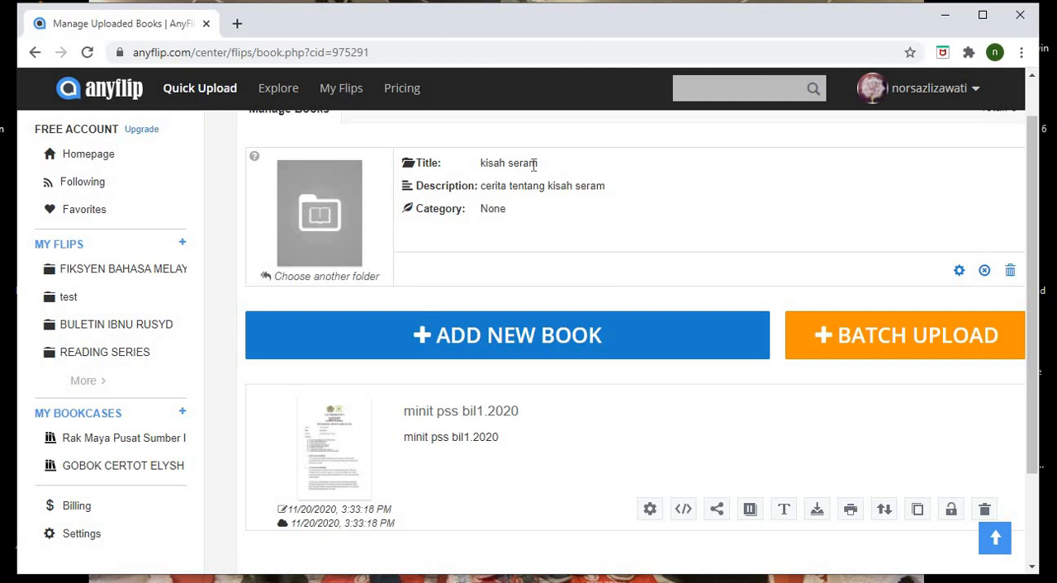
click(958, 271)
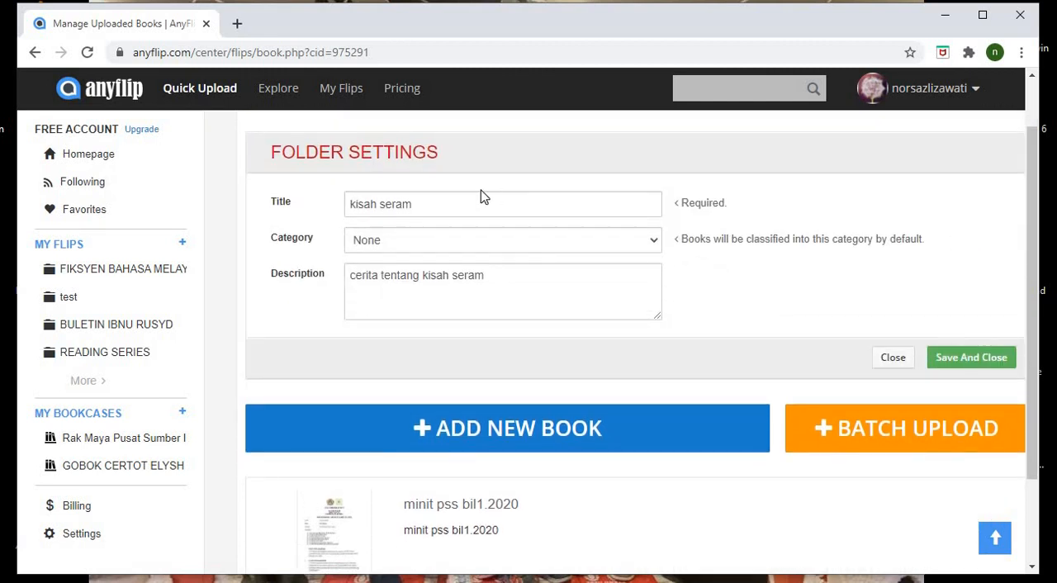
click(444, 201)
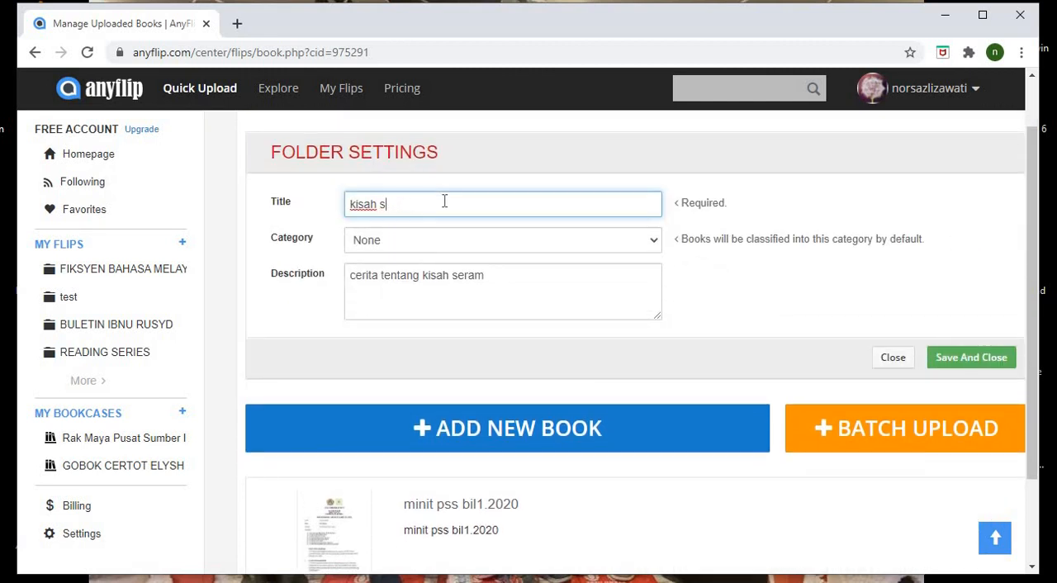
text(minit mesyuarat)
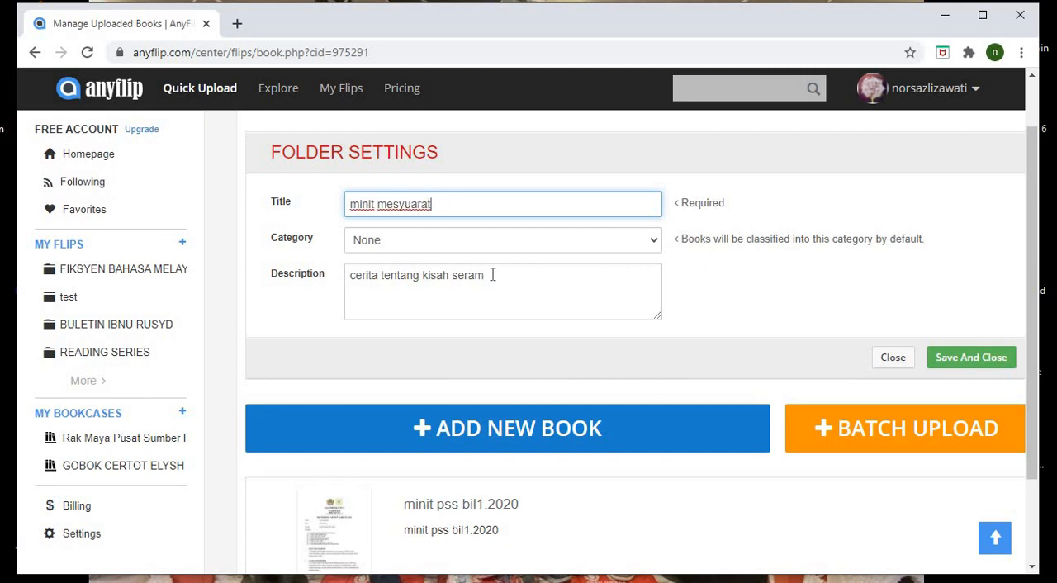
drag(492, 274, 346, 281)
text(minit mesyuarat)
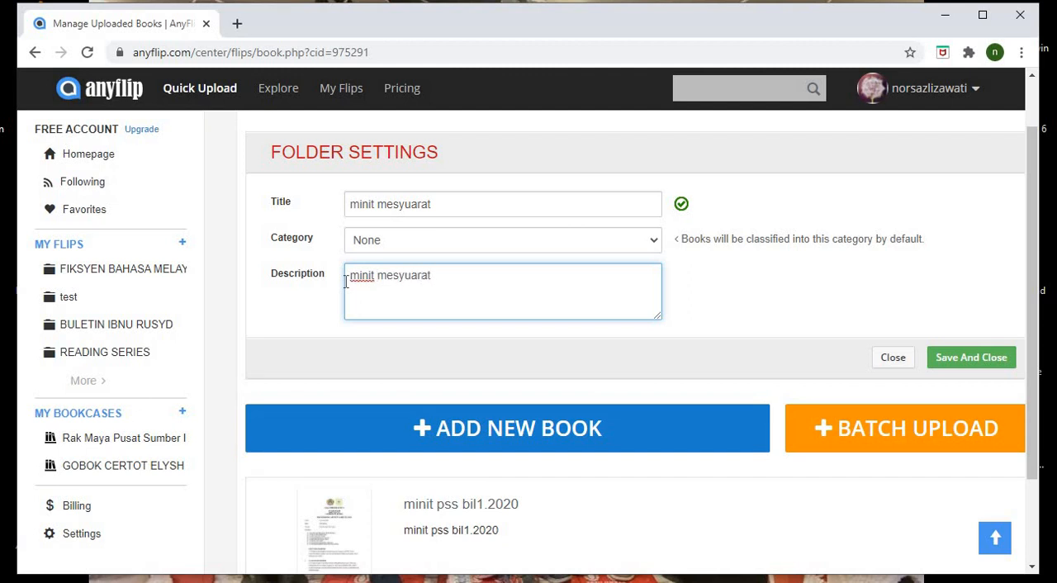
click(941, 357)
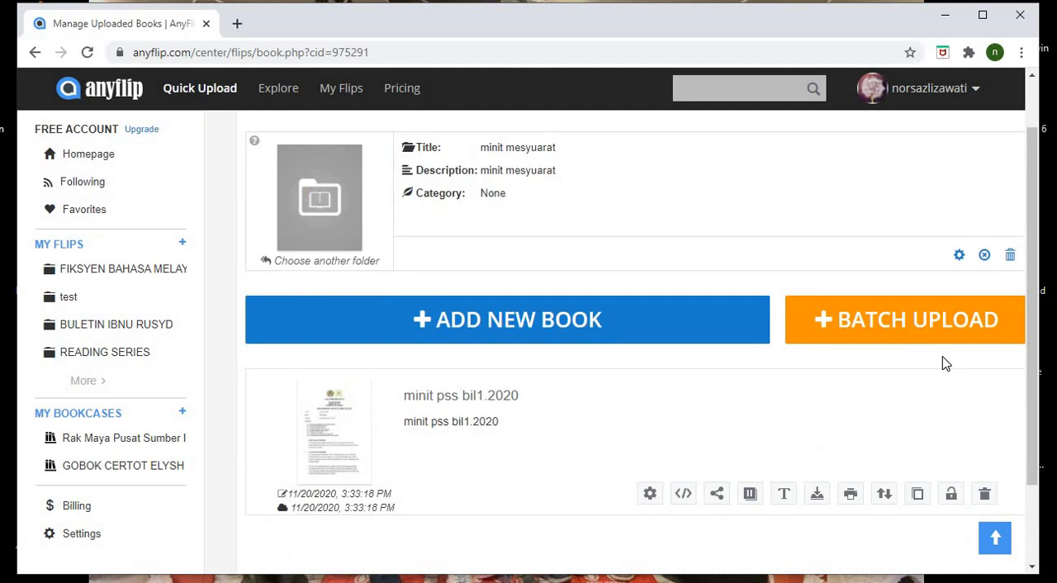
- Start a new bookcase in AnyFlip and title it "MINIT PSS"
drag(1031, 383, 1026, 345)
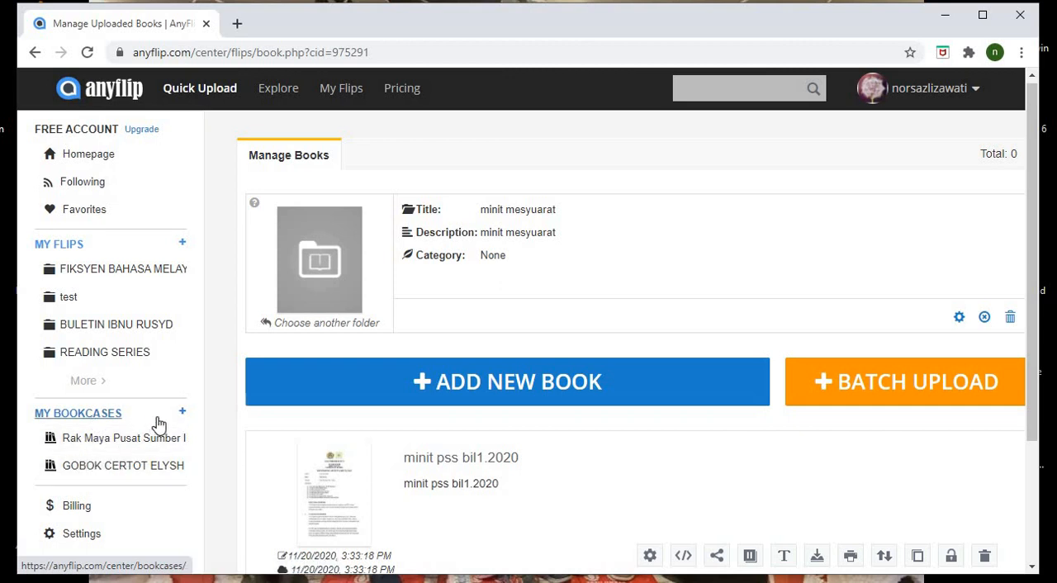
click(183, 415)
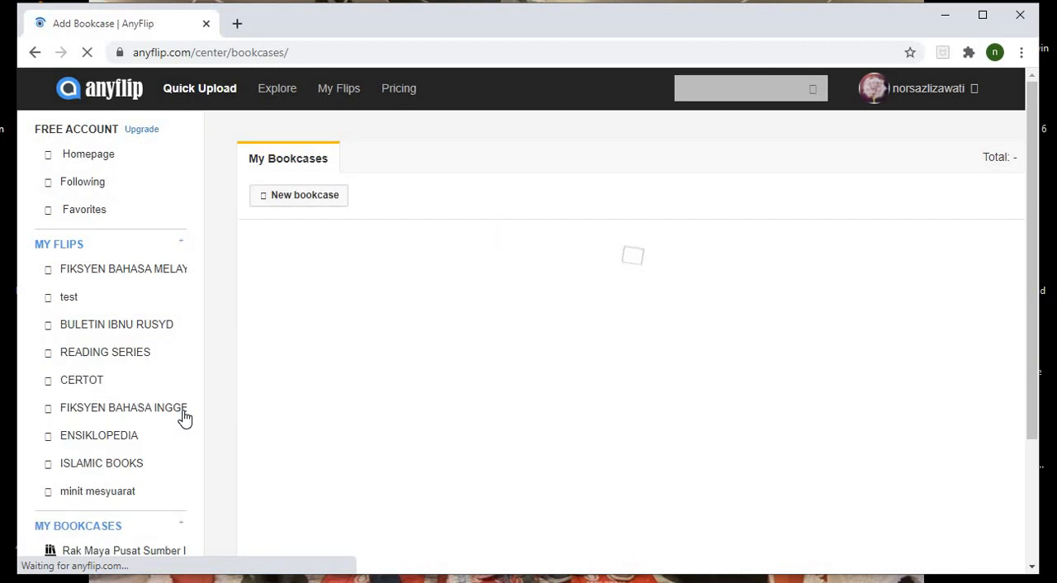
click(305, 196)
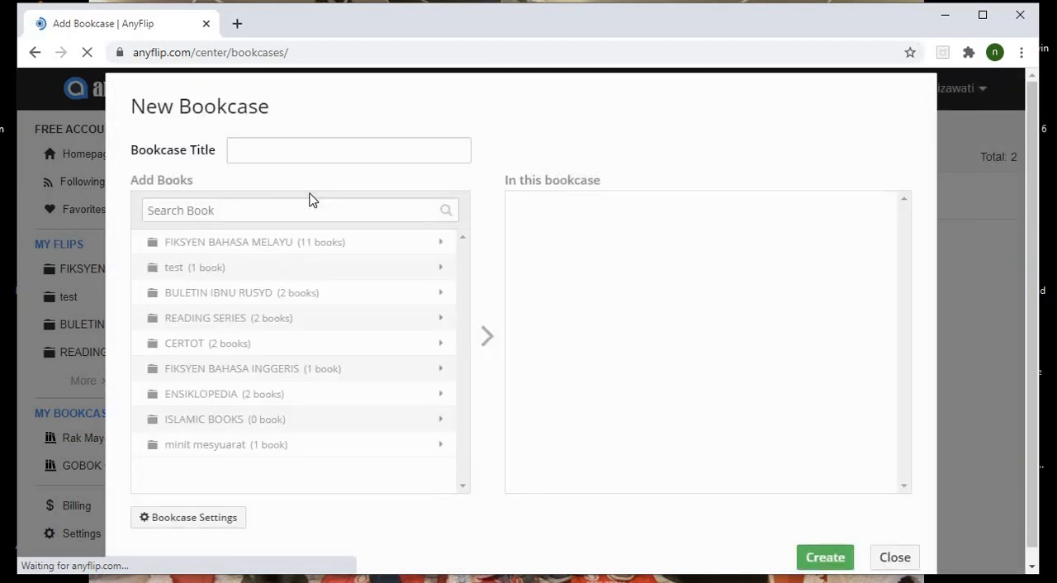
click(306, 147)
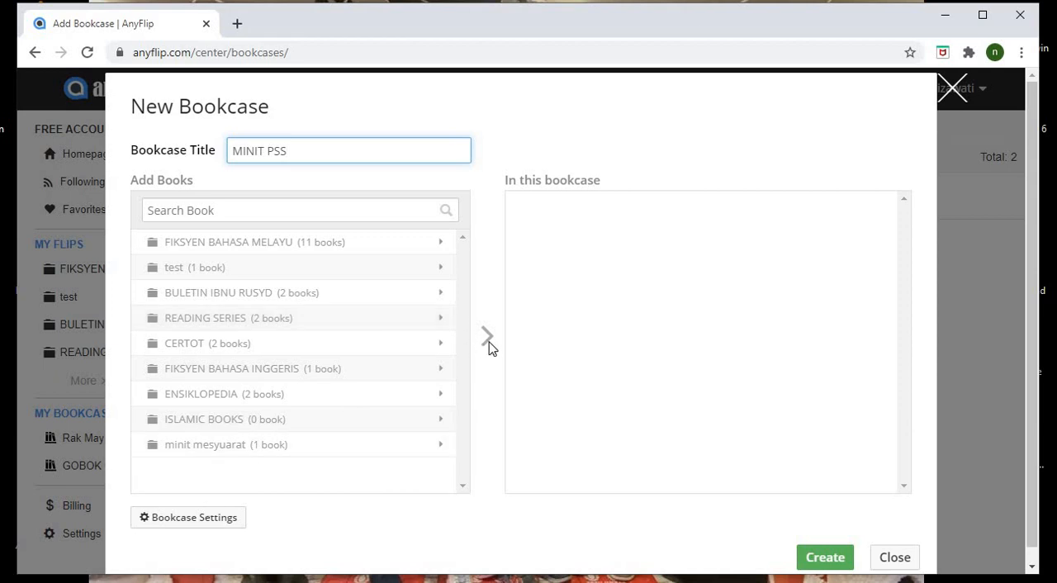
click(308, 210)
click(490, 340)
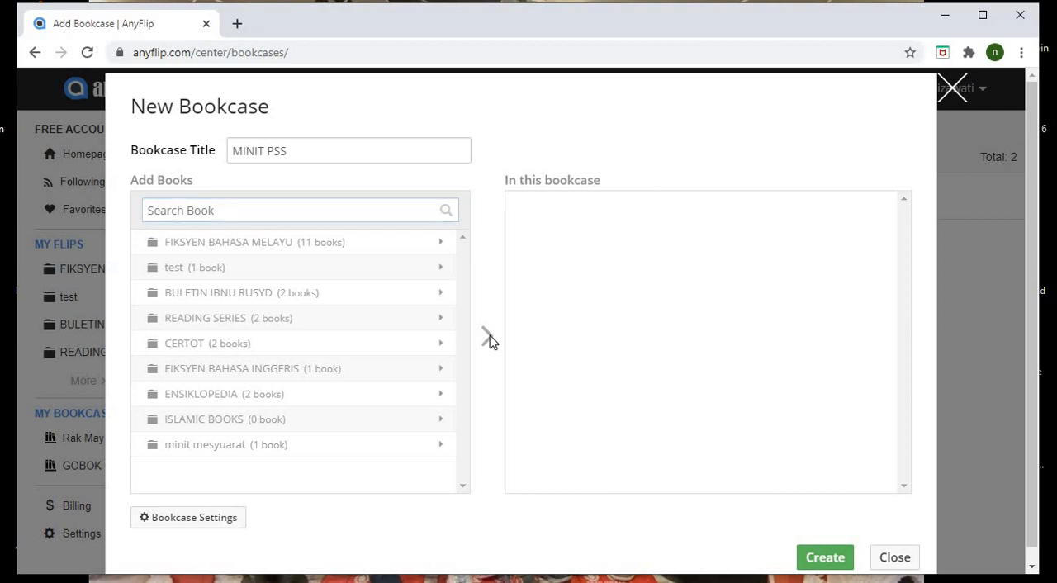
- Add all books from the minit mesyuarat folder to the new bookcase and create it
click(302, 446)
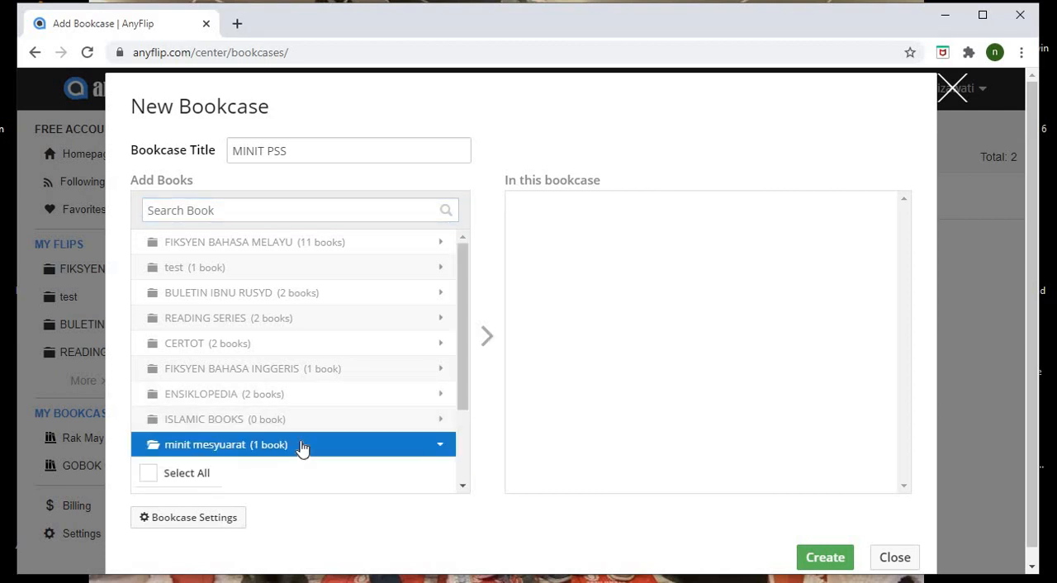
drag(460, 405, 459, 487)
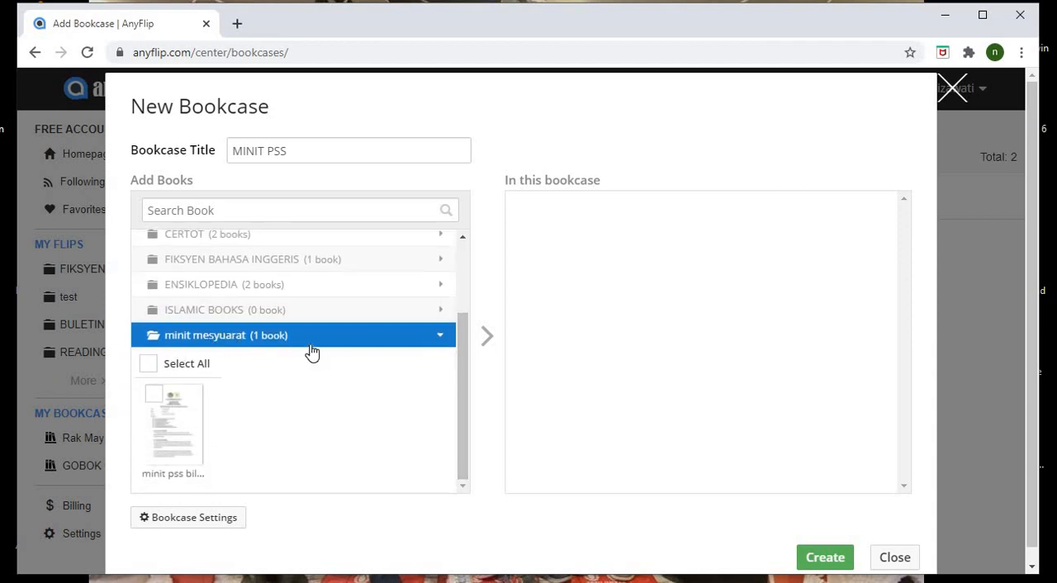
drag(461, 354, 460, 262)
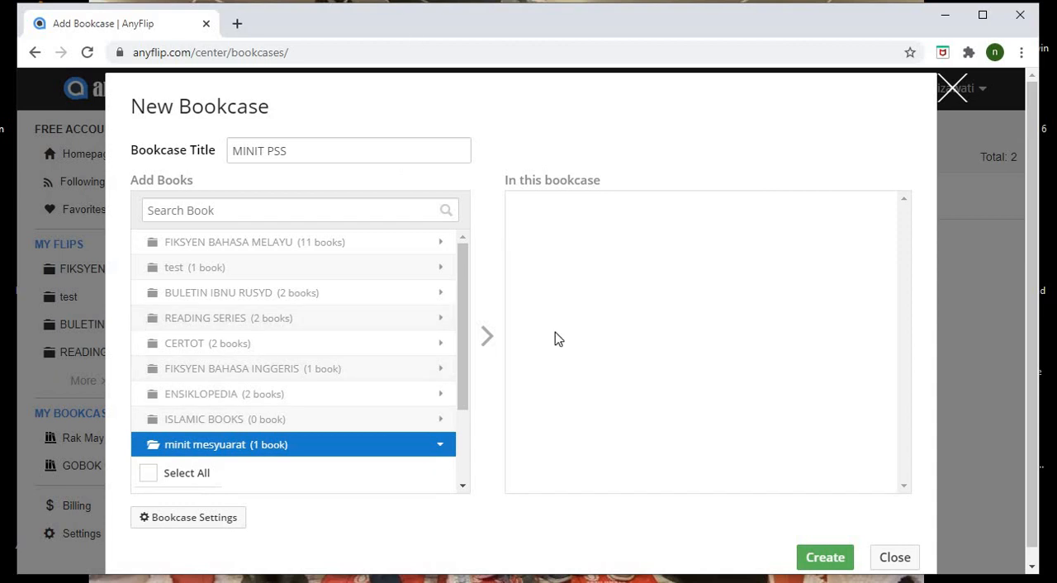
drag(462, 311, 460, 381)
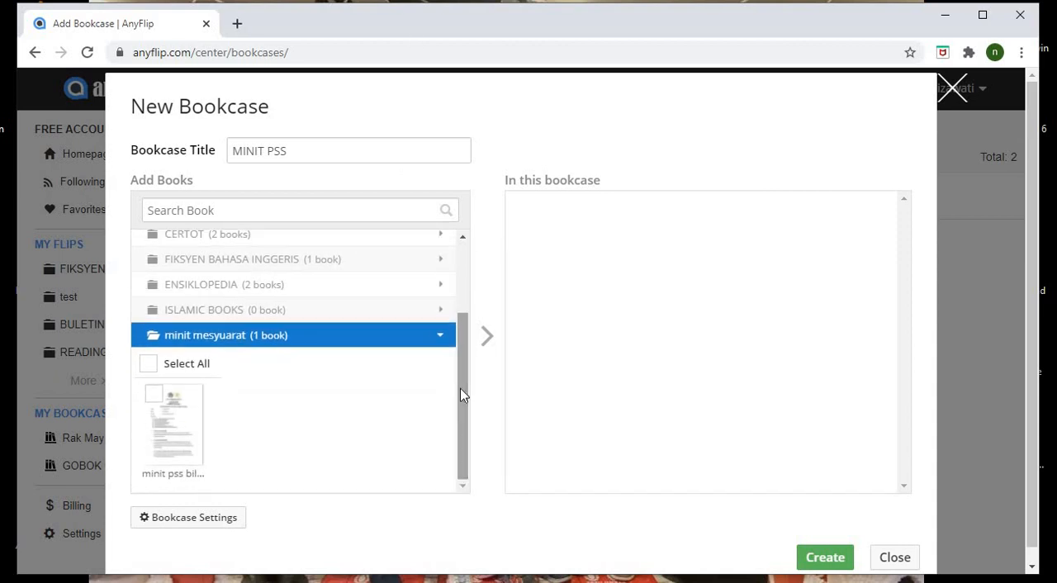
click(152, 369)
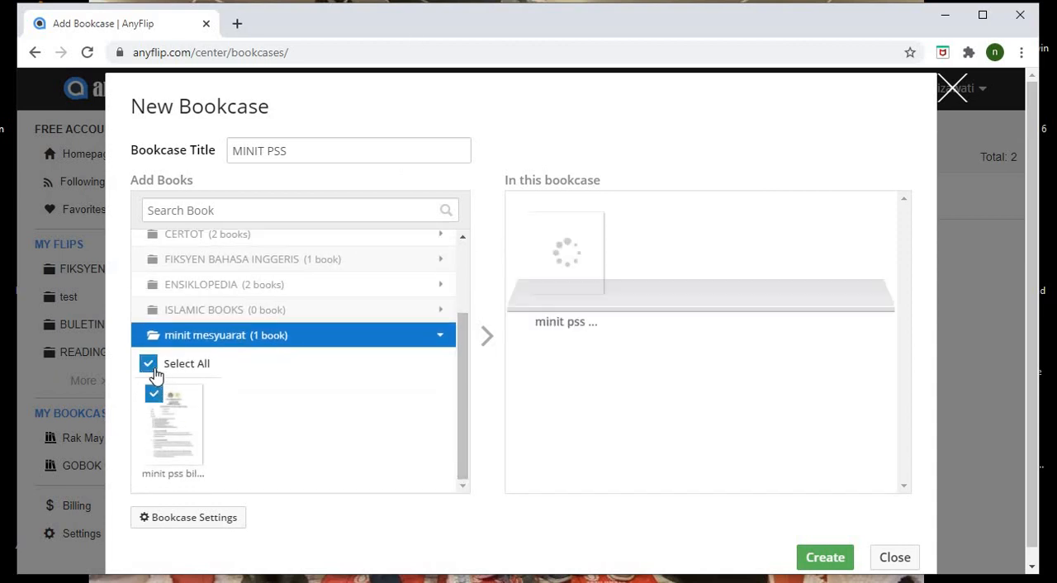
click(833, 559)
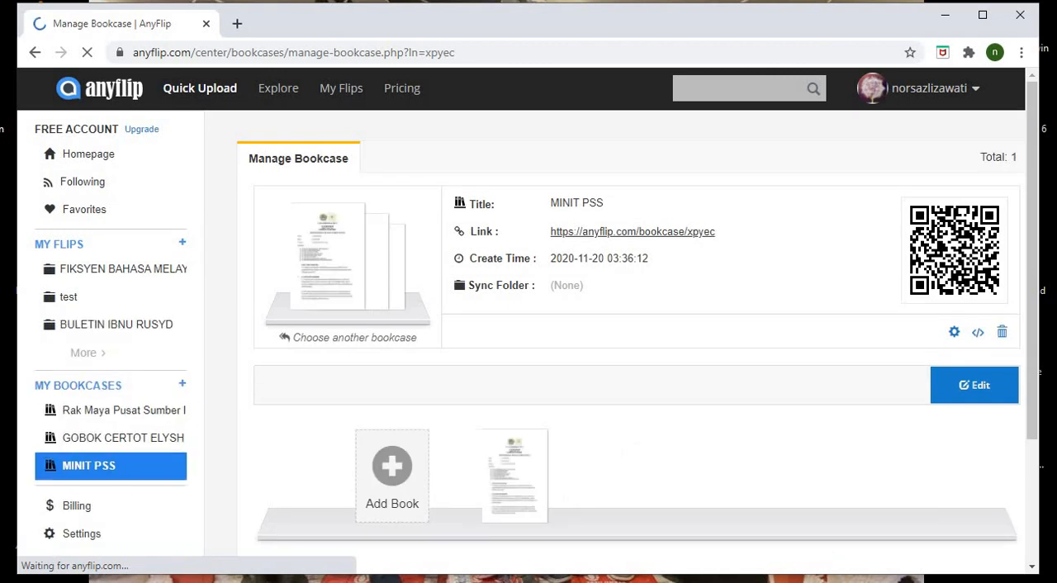
- Add the HOPE book from the FIKSYEN BAHASA INGGERIS folder to the MINIT PSS bookcase and save
mouse_move(1034, 347)
mouse_down()
mouse_move(1040, 448)
mouse_move(1032, 336)
mouse_up()
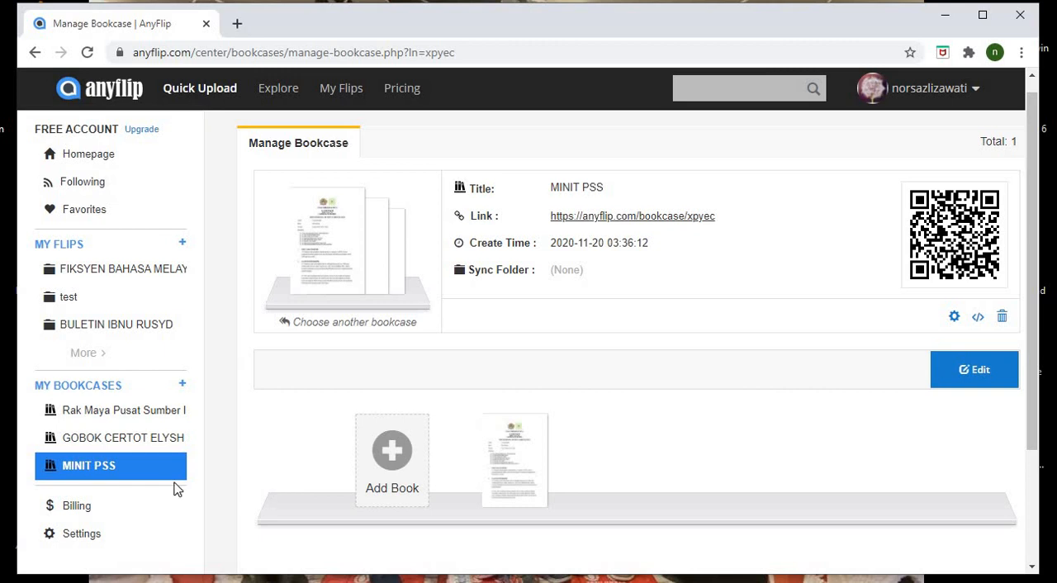
click(145, 472)
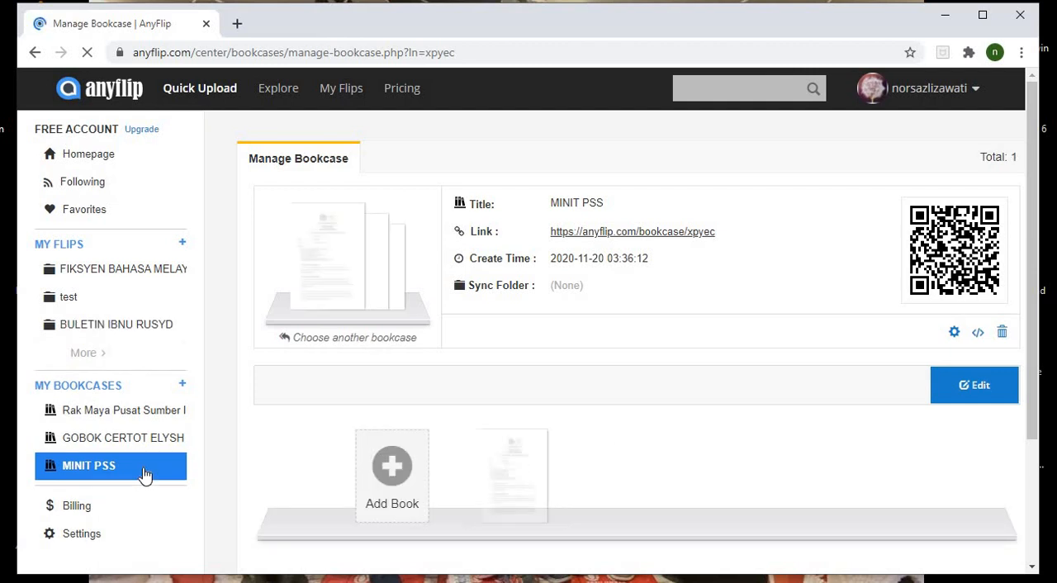
click(392, 468)
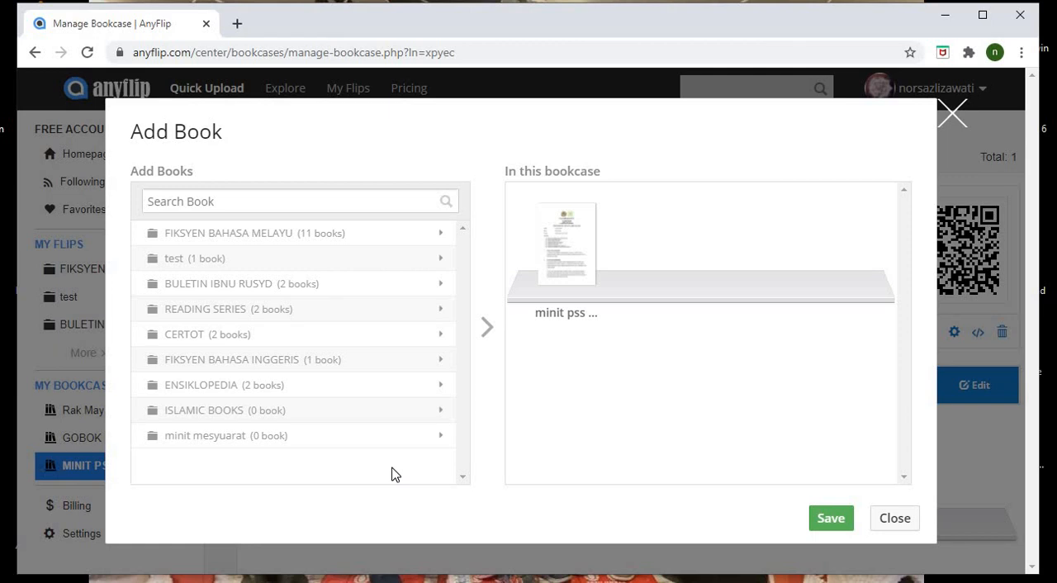
click(216, 363)
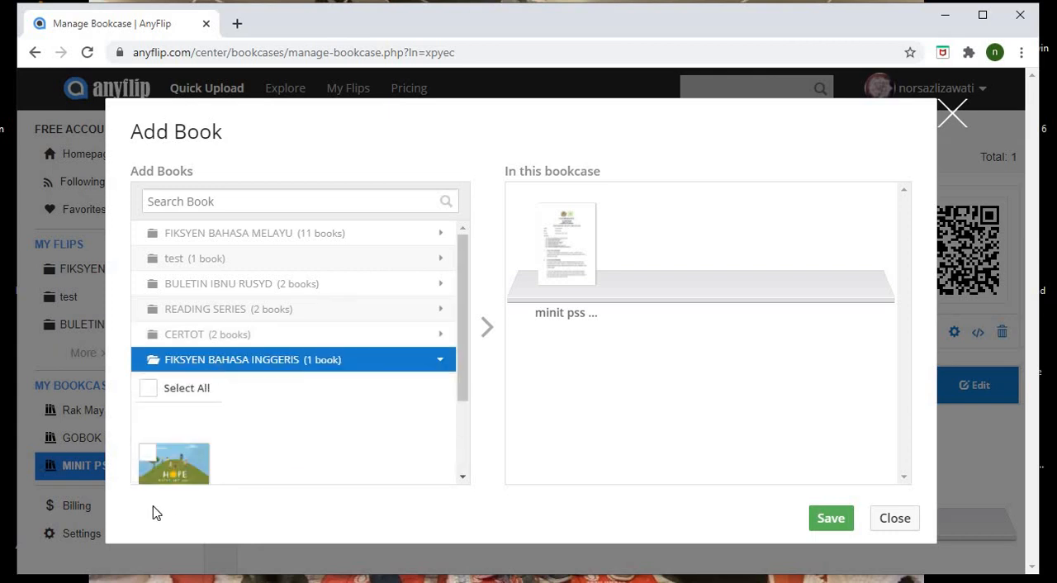
click(148, 454)
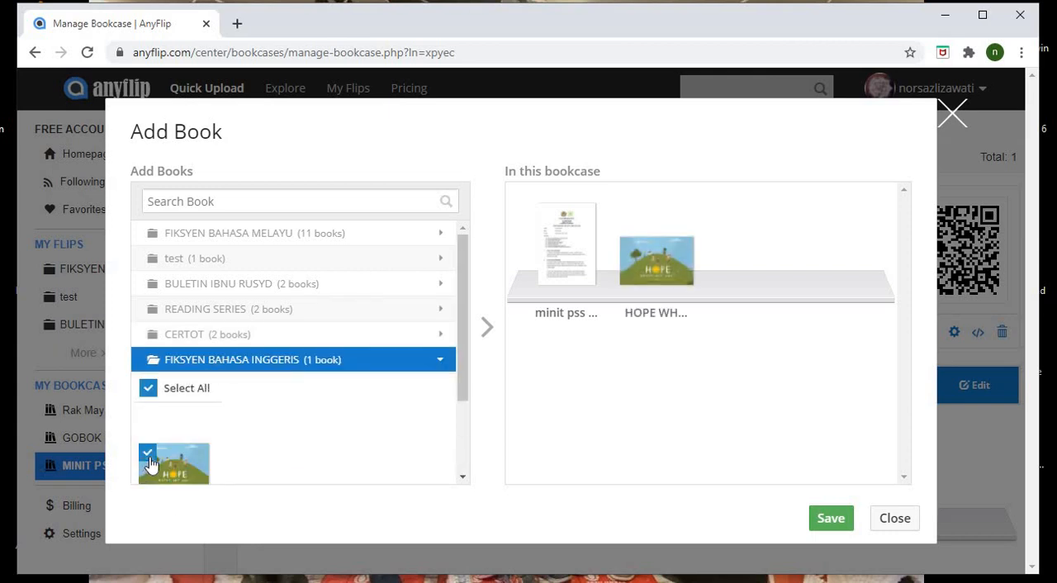
click(832, 518)
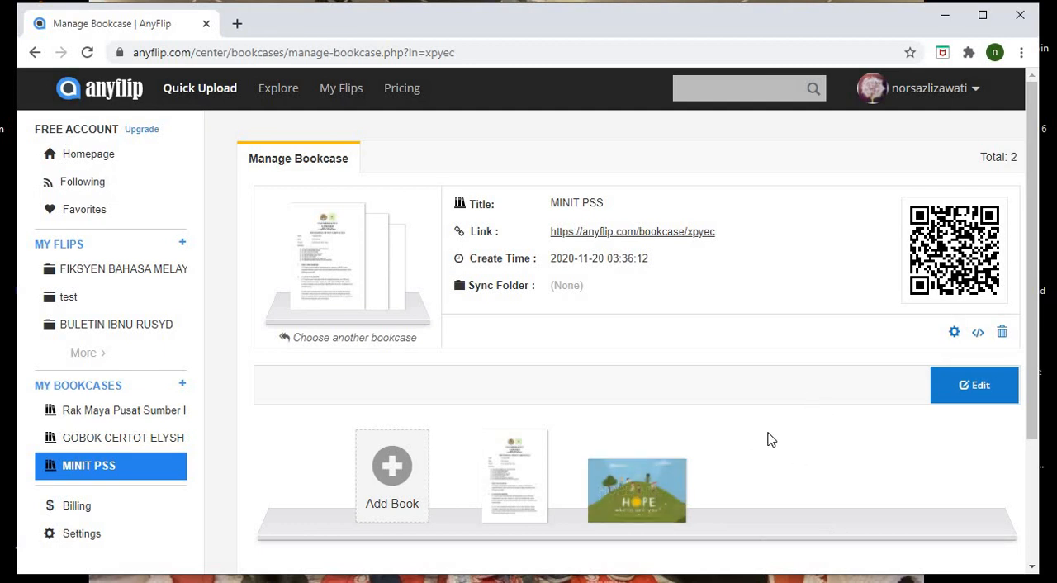
- Open the MINIT PSS bookcase's public link and copy its web address
drag(1030, 399, 1019, 309)
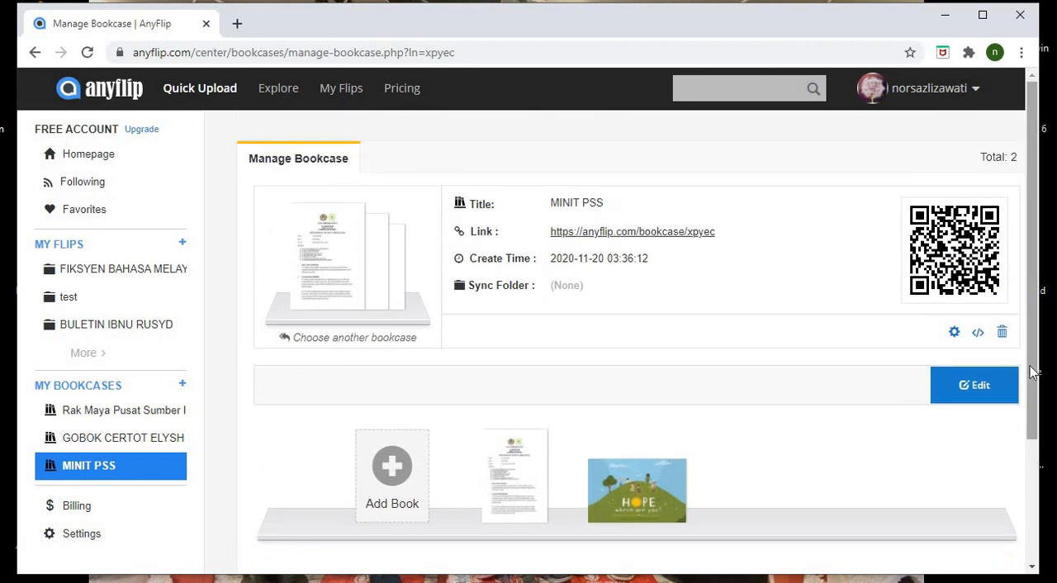
drag(1032, 371, 1036, 529)
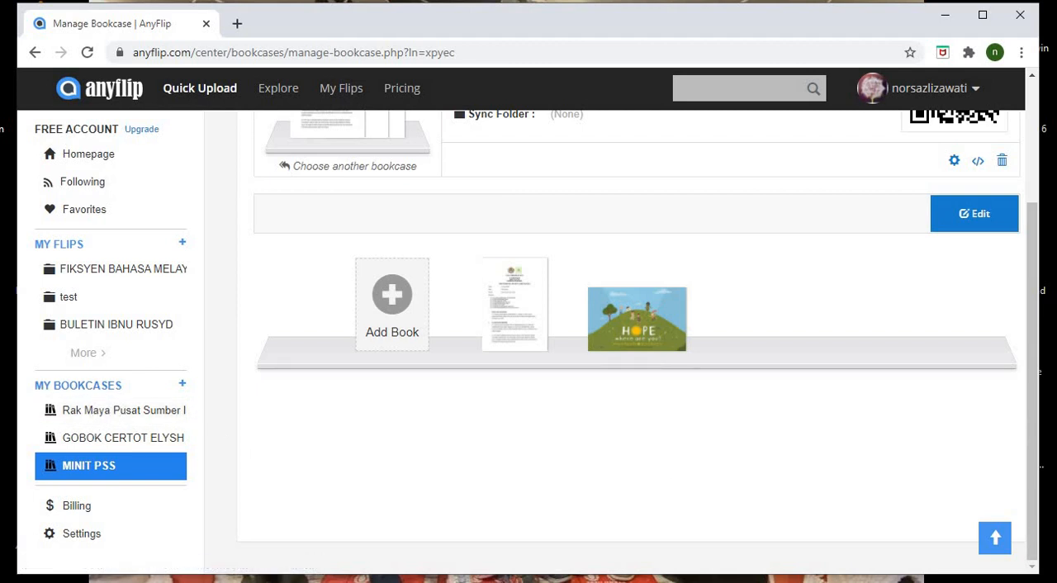
scroll(1015, 264, up, 2)
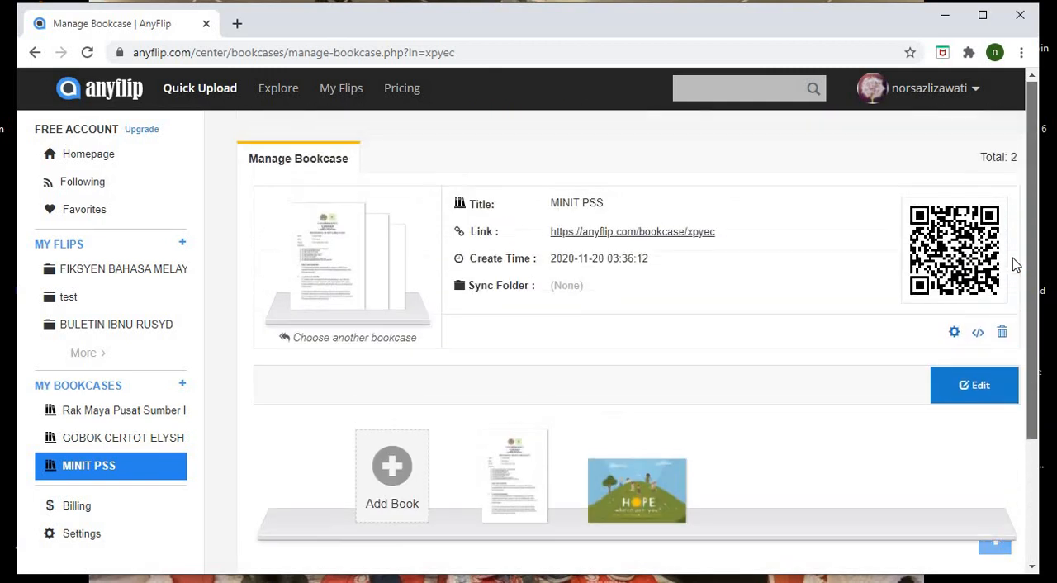
click(627, 234)
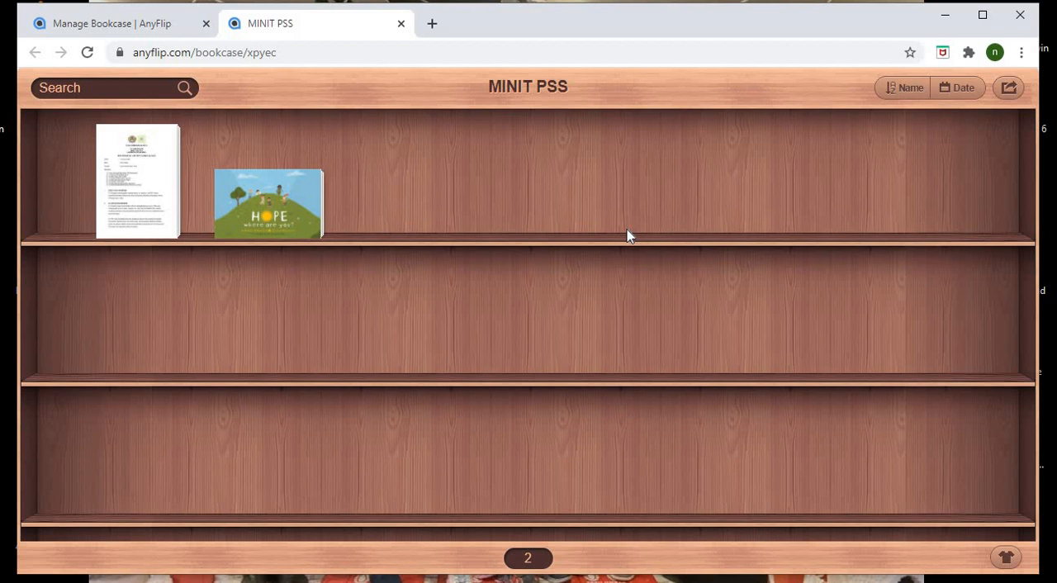
click(136, 54)
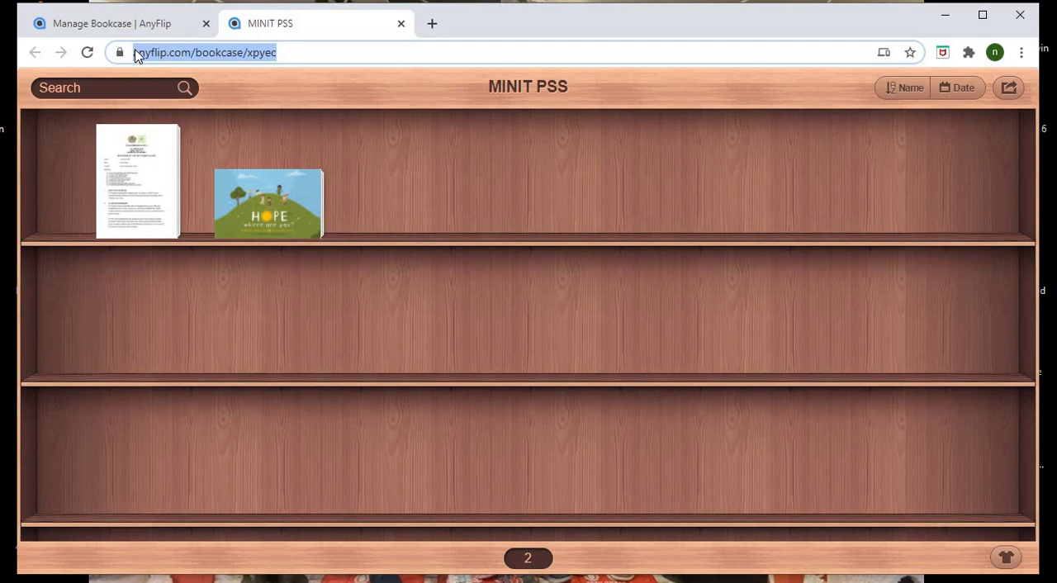
right_click(136, 55)
click(156, 168)
- Switch to Telegram, search the chats for "SAVED" and open Saved Messages
mouse_move(570, 581)
click(569, 533)
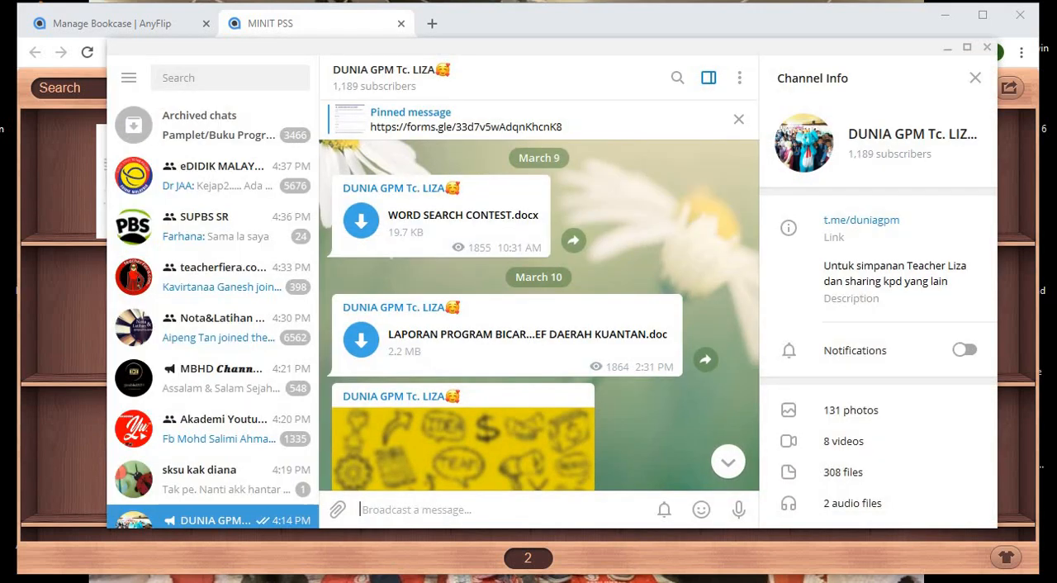
click(241, 77)
text(SAVED)
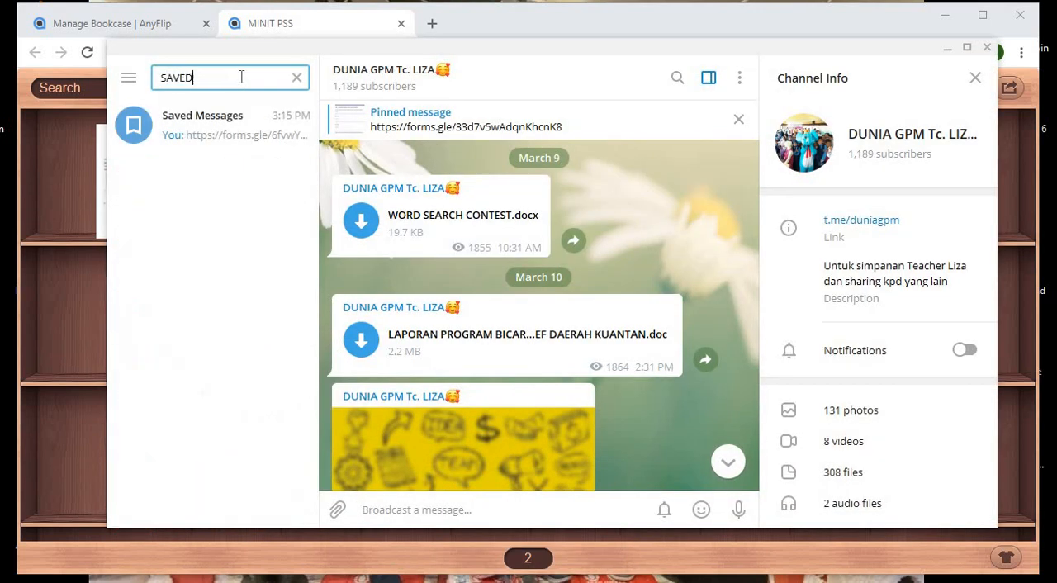
click(243, 132)
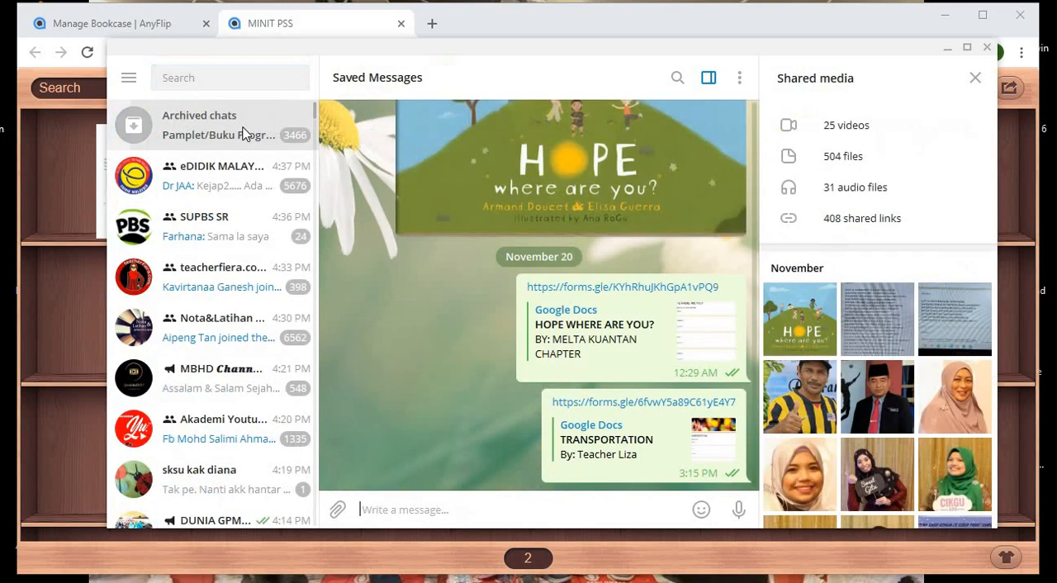
click(246, 135)
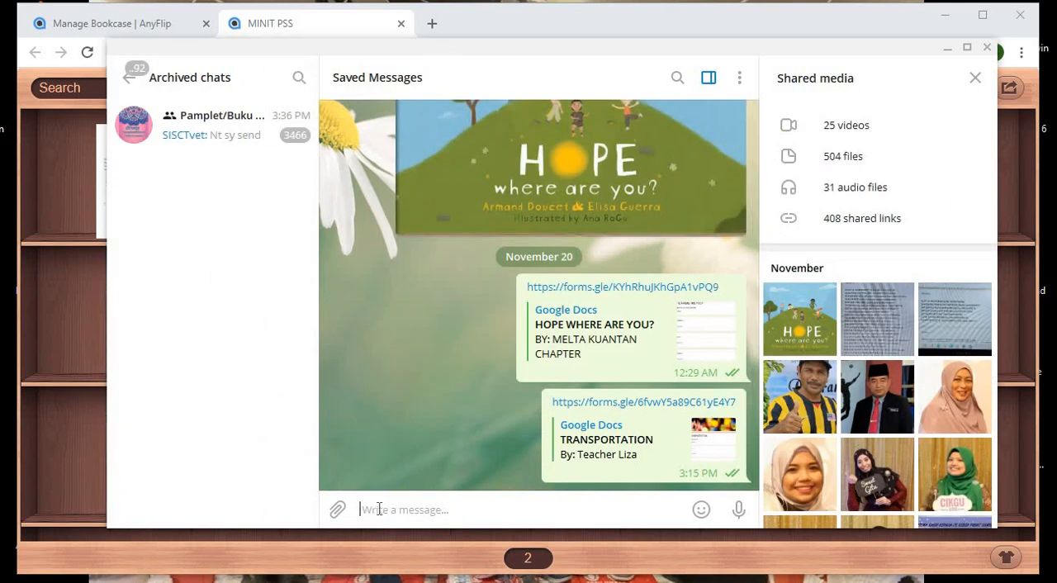
key(ctrl+v)
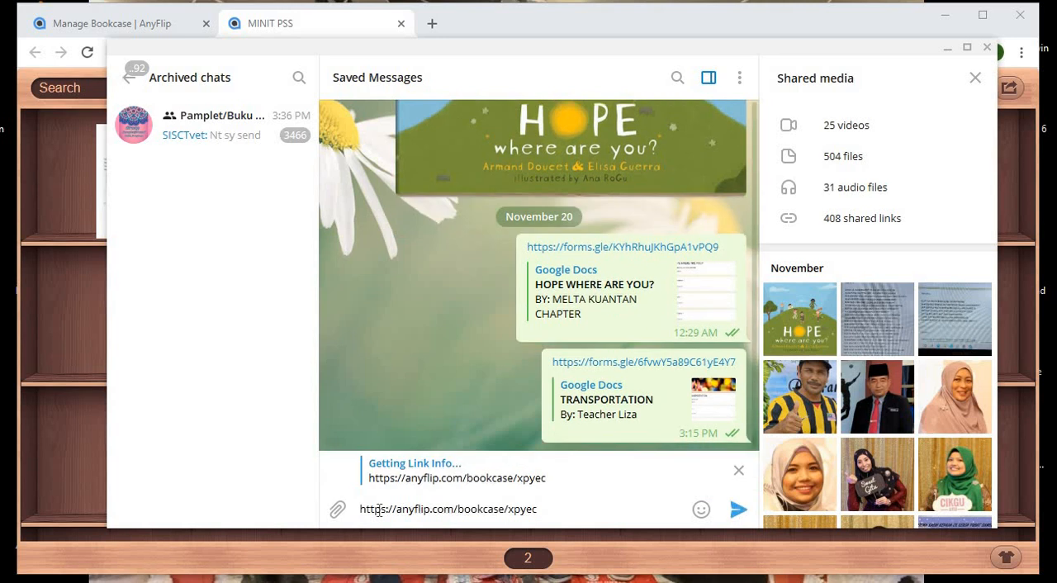
key(Return)
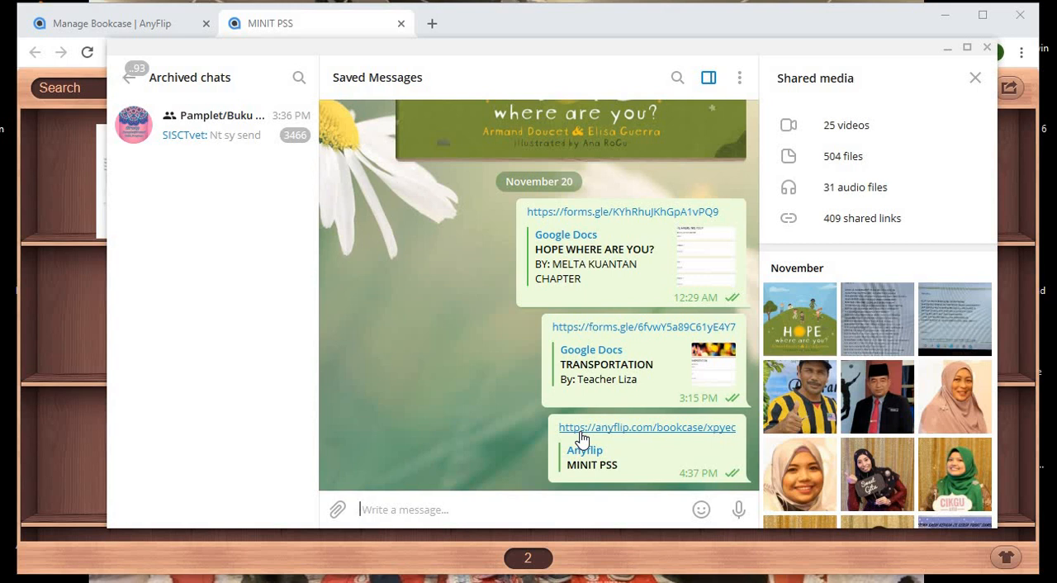
click(581, 429)
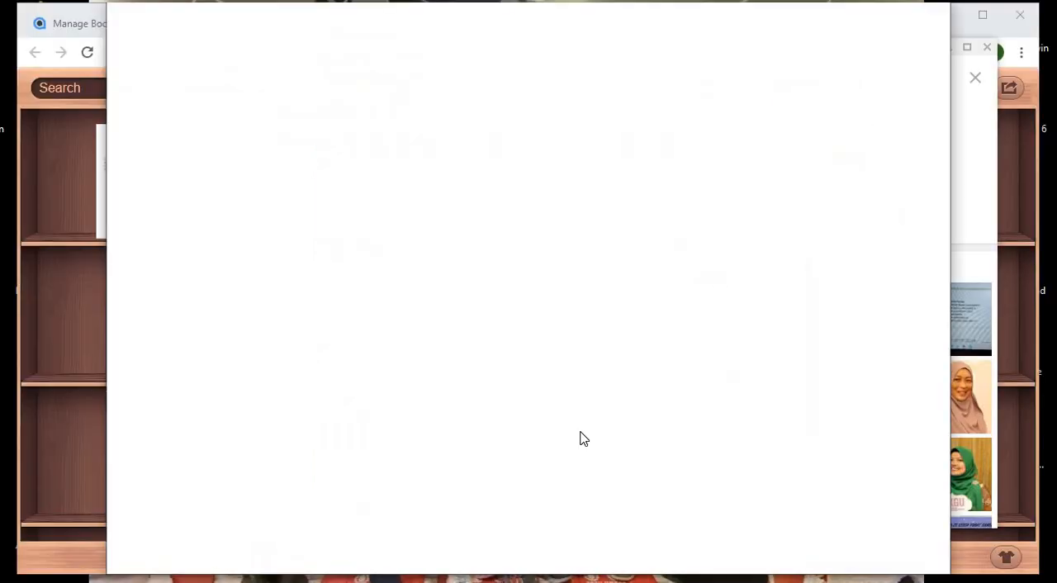